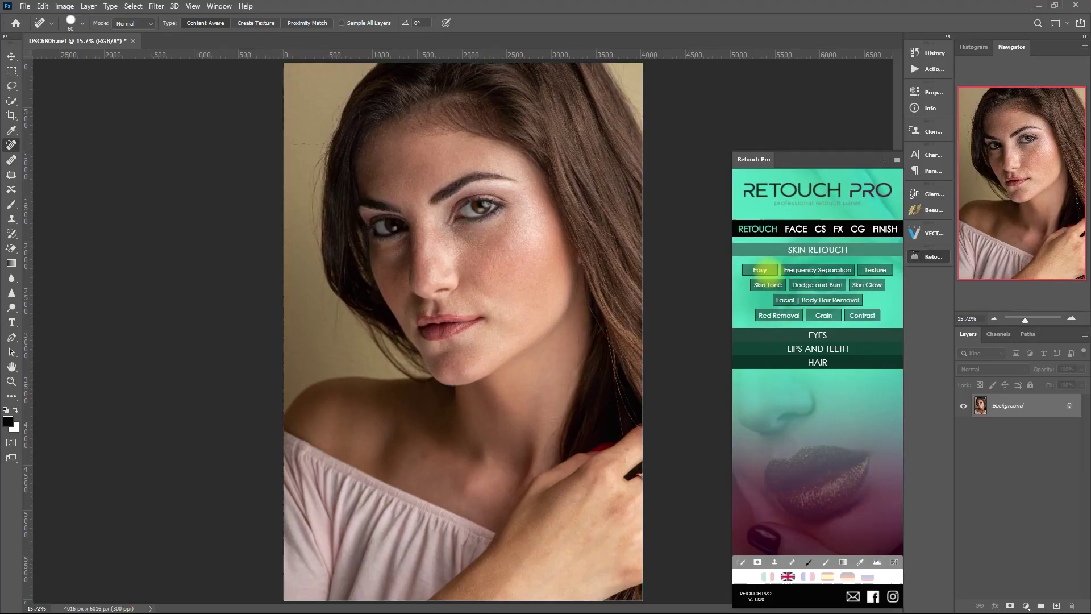
Run the Retouch Pro Easy skin retouch and paint its mask in over the woman's face, neck, shoulders and hand
click(760, 270)
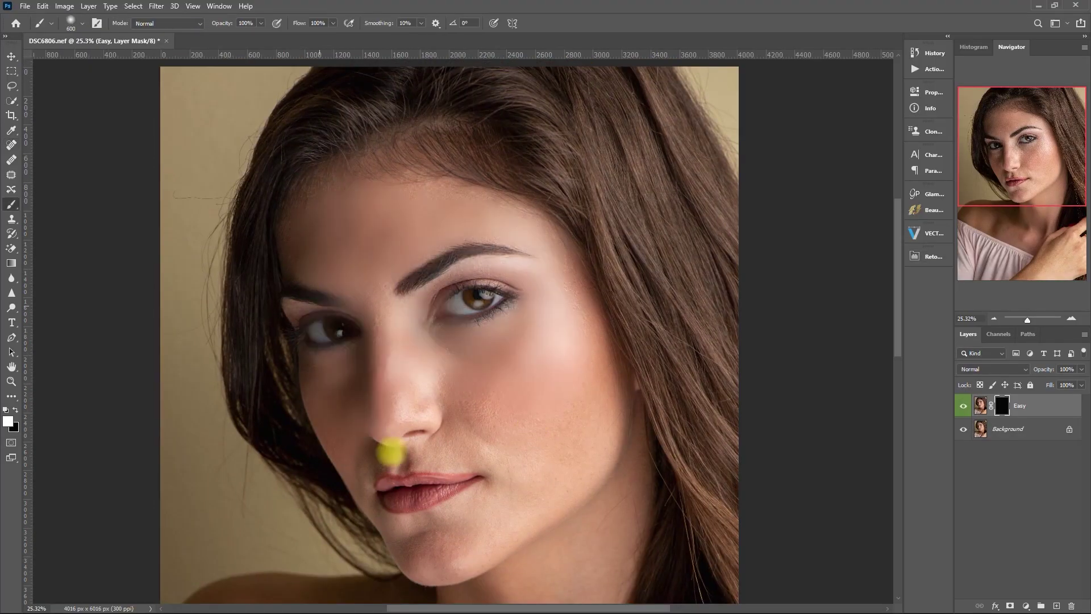
scroll(468, 559, down, 3)
scroll(419, 370, up, 3)
scroll(504, 463, down, 5)
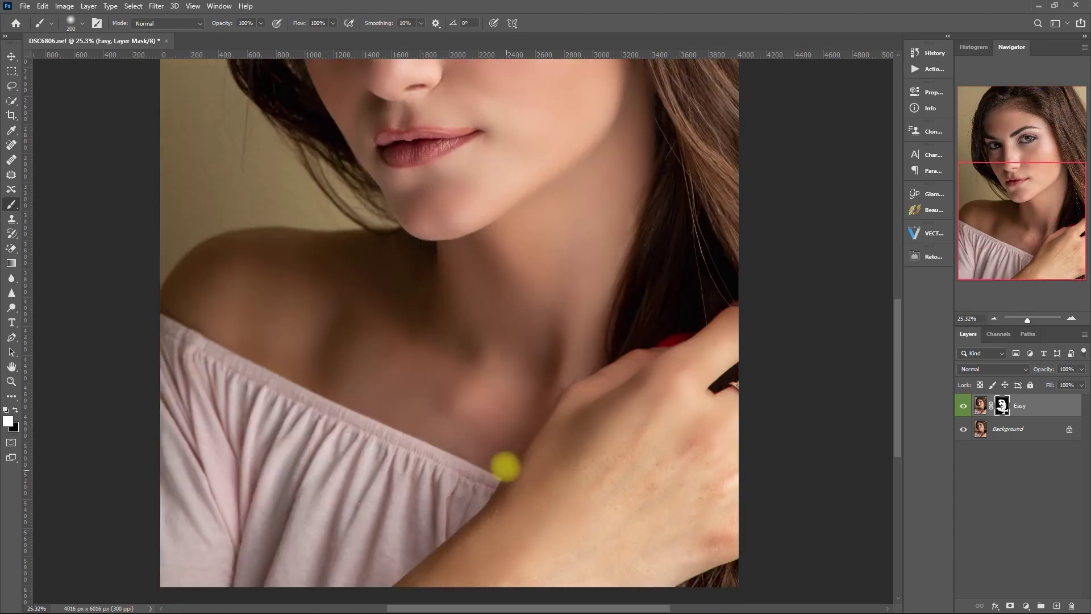
scroll(670, 348, down, 2)
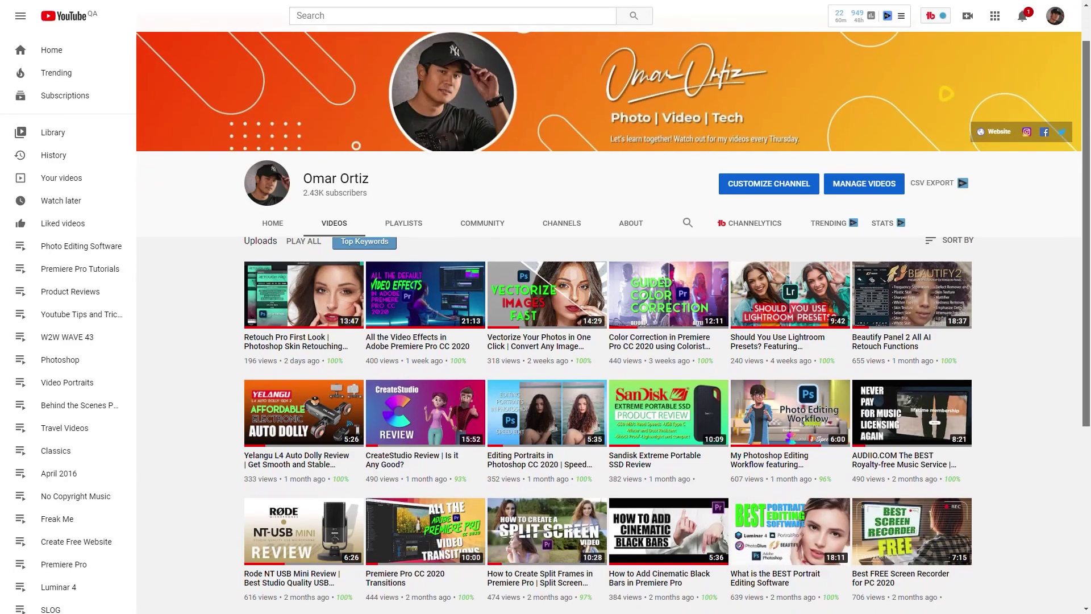
Look through the YouTube channel's uploaded videos and the photographer's Instagram posts in the browser
scroll(608, 335, down, 10)
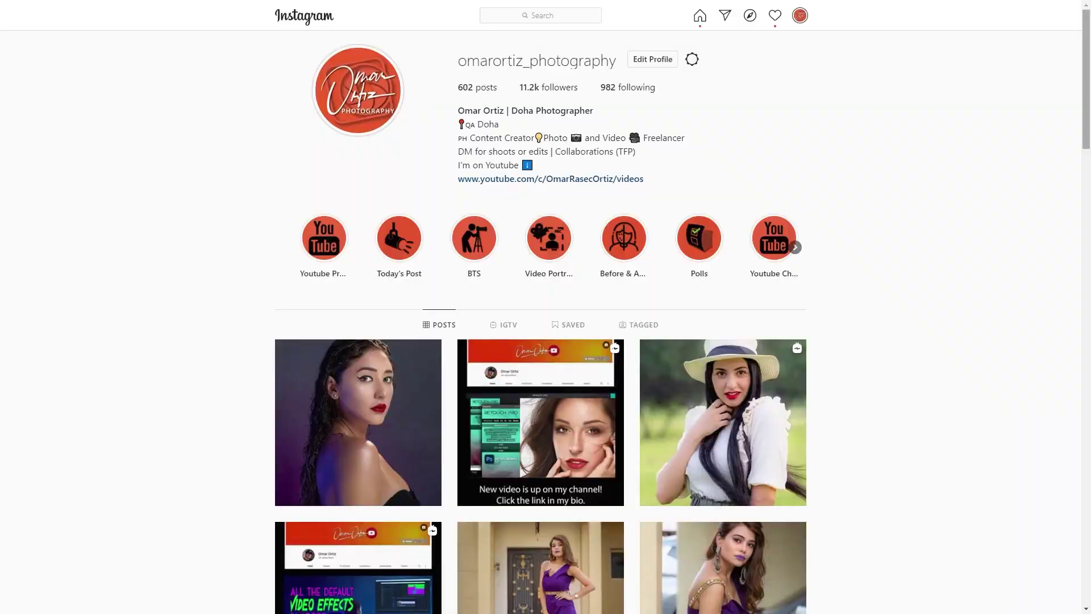
scroll(540, 318, down, 15)
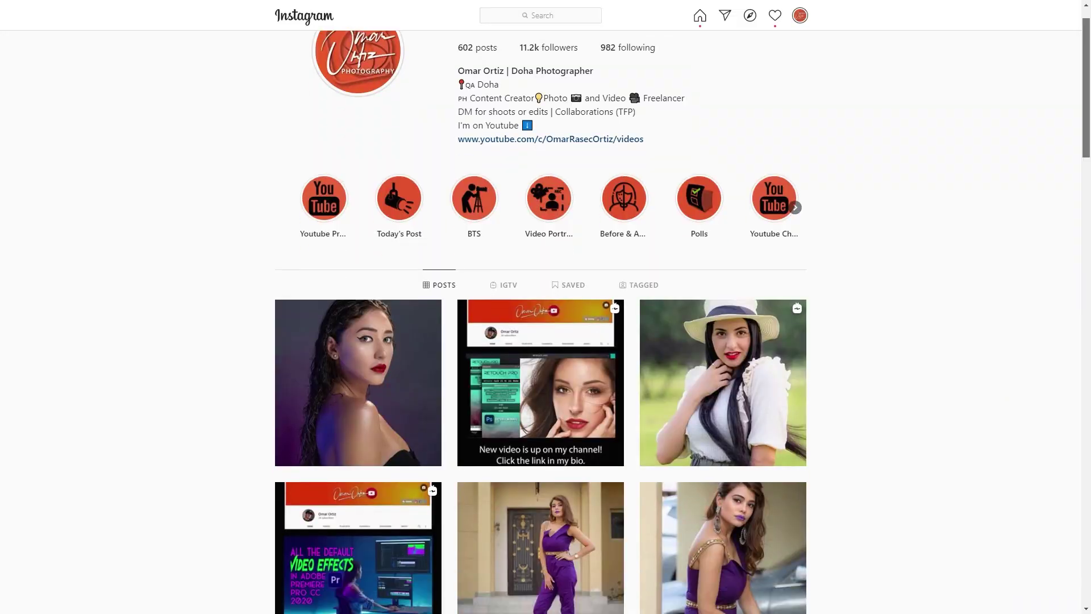
scroll(540, 319, down, 12)
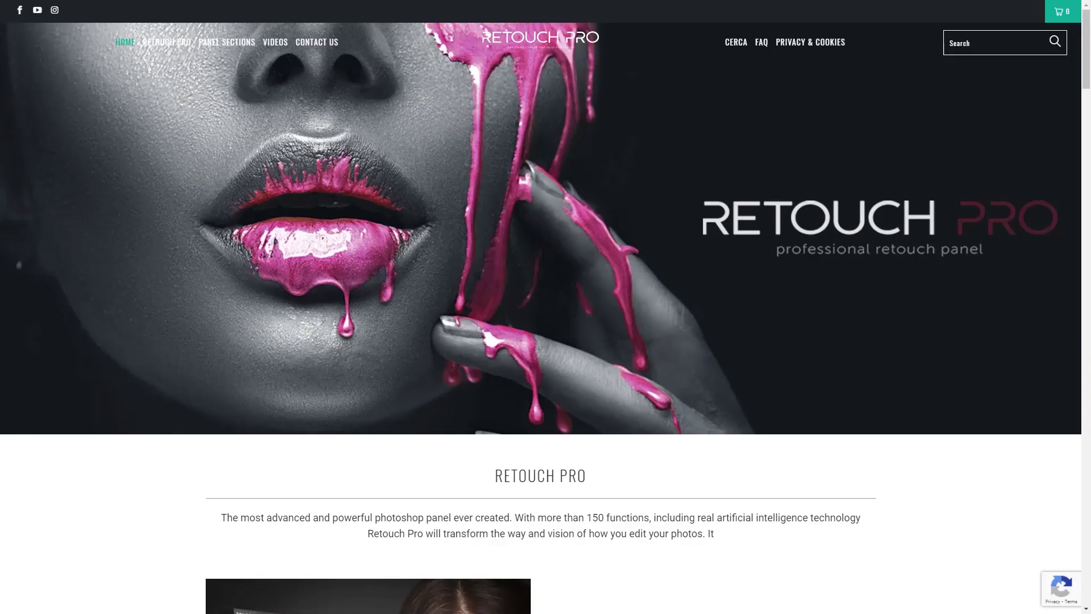
Examine the Retouch Pro website's home page, including the feature descriptions, demo video, gallery and panel previews
scroll(540, 318, down, 6)
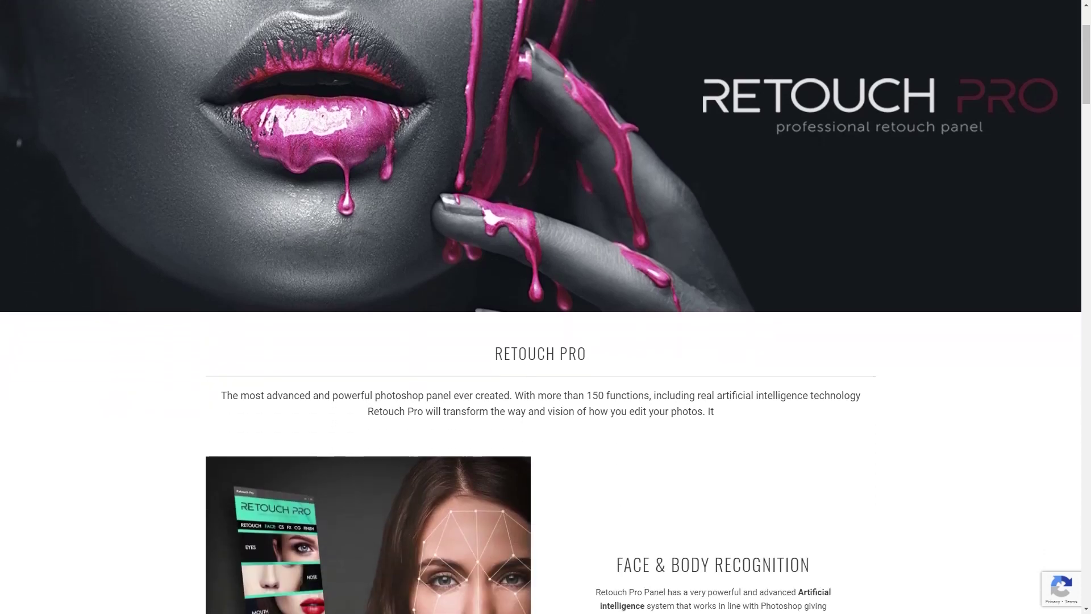
scroll(540, 318, down, 1)
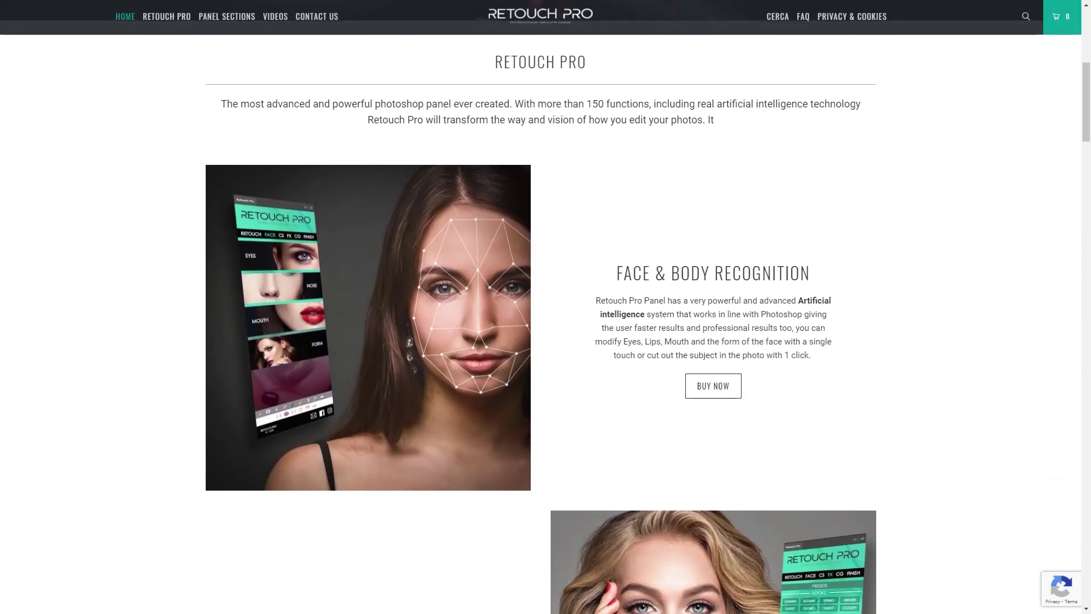
scroll(540, 318, down, 6)
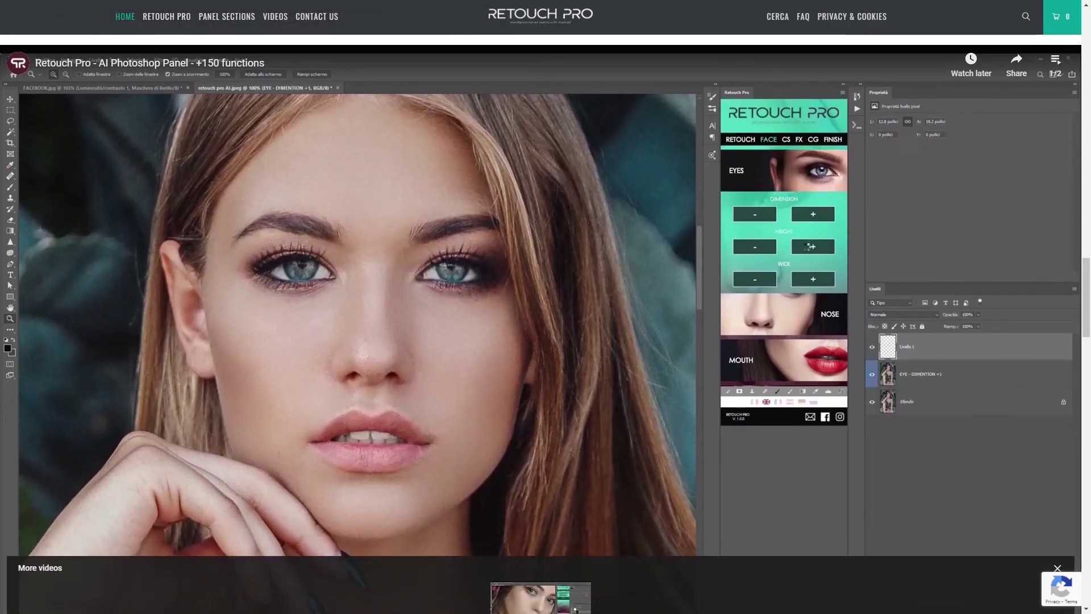
scroll(545, 307, down, 8)
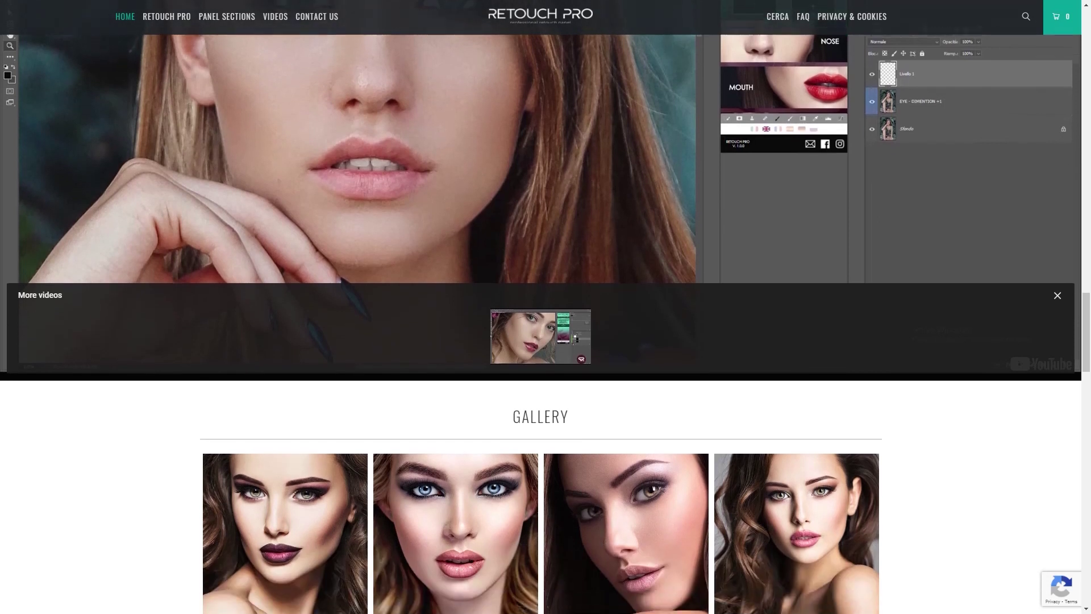
scroll(545, 307, down, 2)
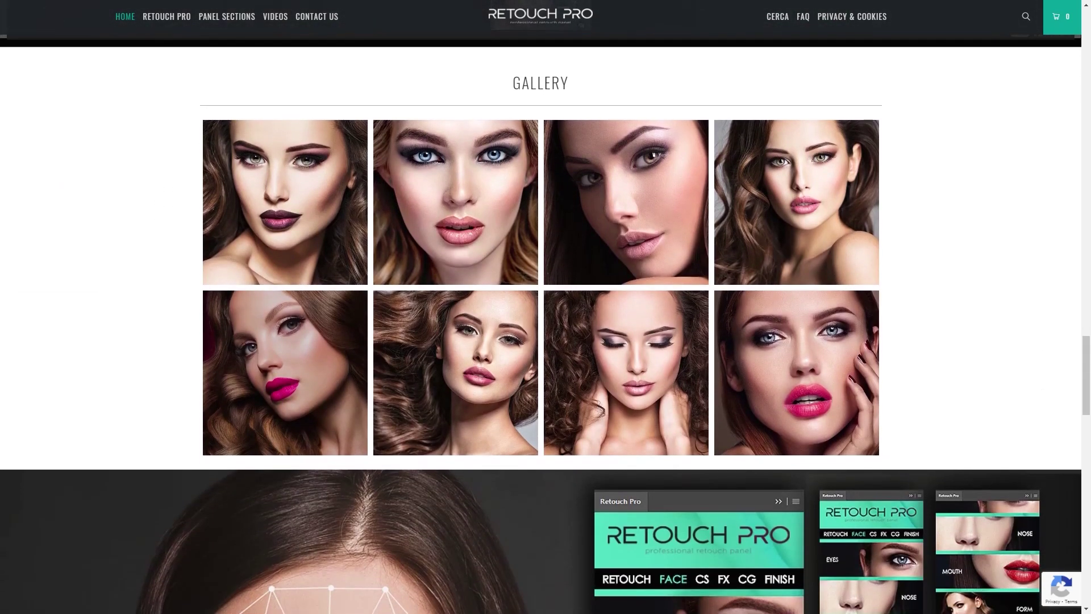
scroll(546, 307, down, 2)
scroll(546, 306, down, 5)
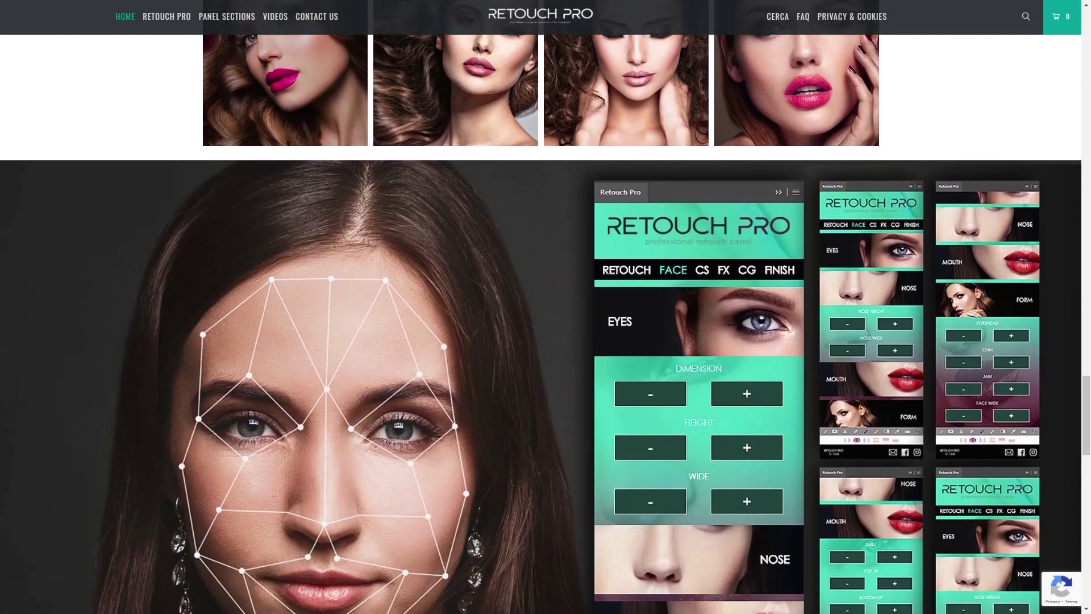
scroll(545, 307, down, 1)
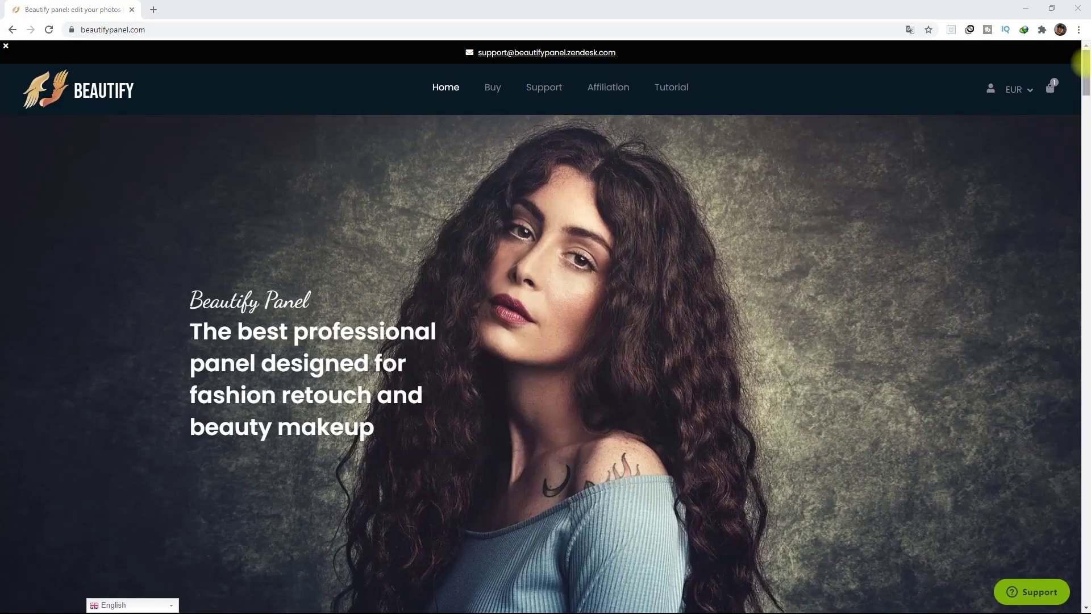
Examine the Beautify Panel home page, including its feature overview, support information and panel section previews
scroll(539, 341, down, 15)
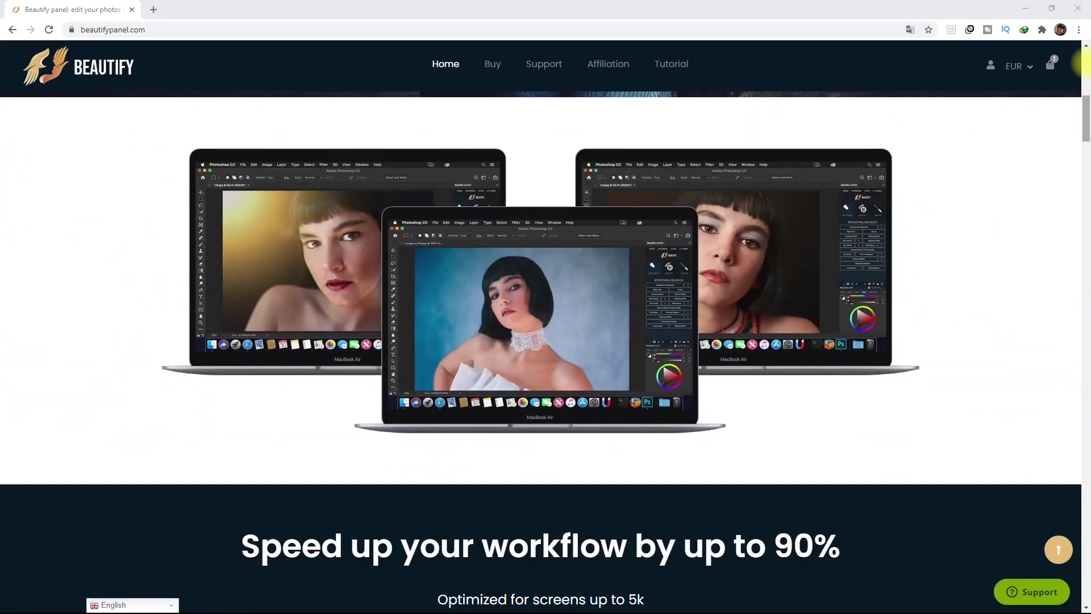
scroll(540, 341, down, 20)
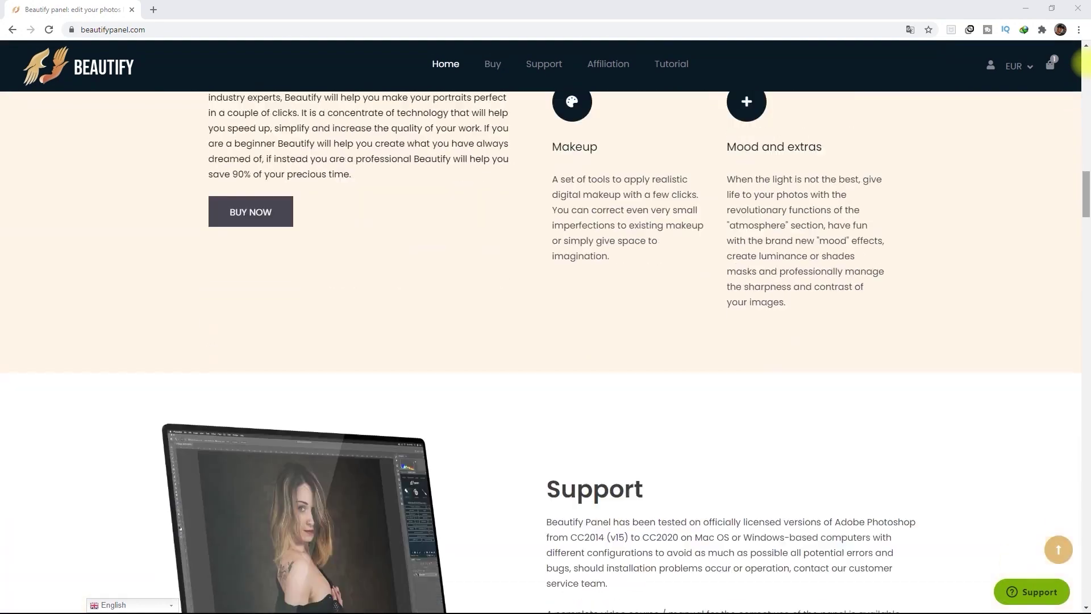
scroll(540, 352, down, 8)
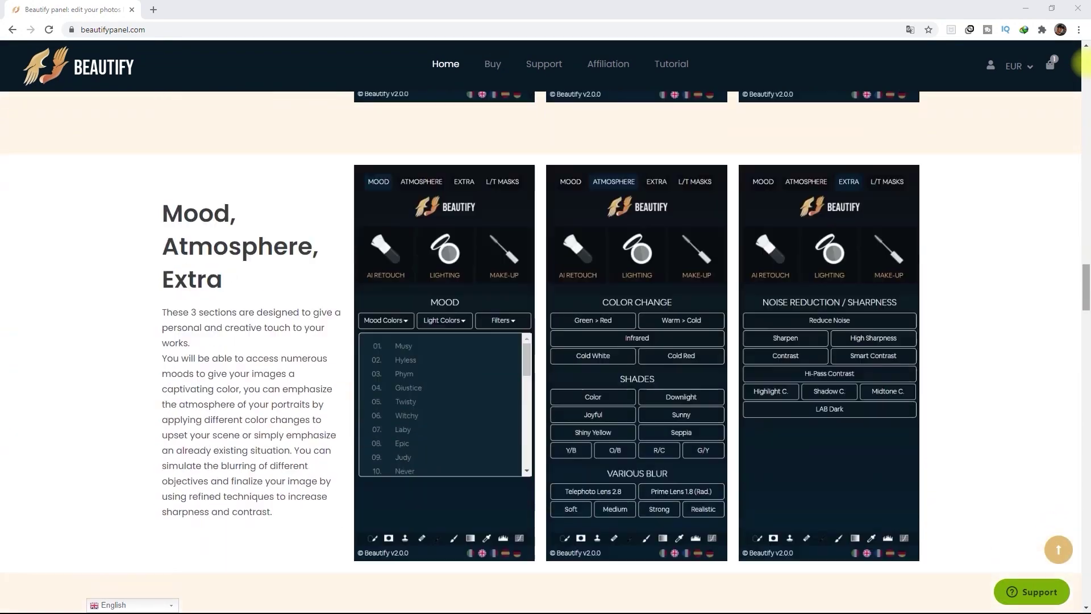
scroll(540, 340, down, 7)
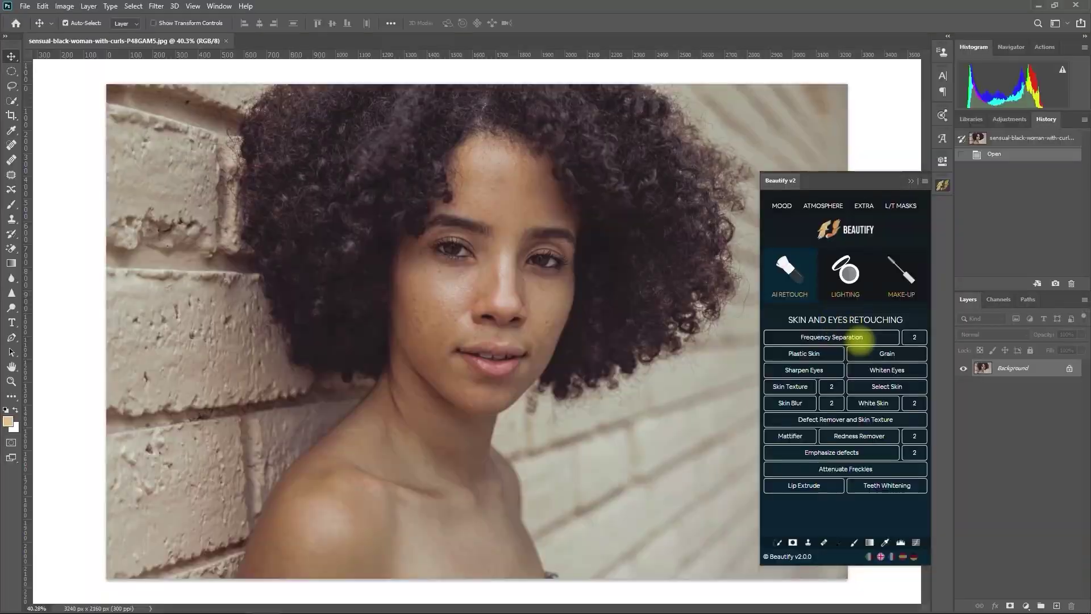
Switch to Photoshop, duplicate the curly-haired portrait's background layer and heal the facial blemishes with the Spot Healing Brush
key(ctrl+j)
key(d)
key(j)
scroll(455, 386, up, 3)
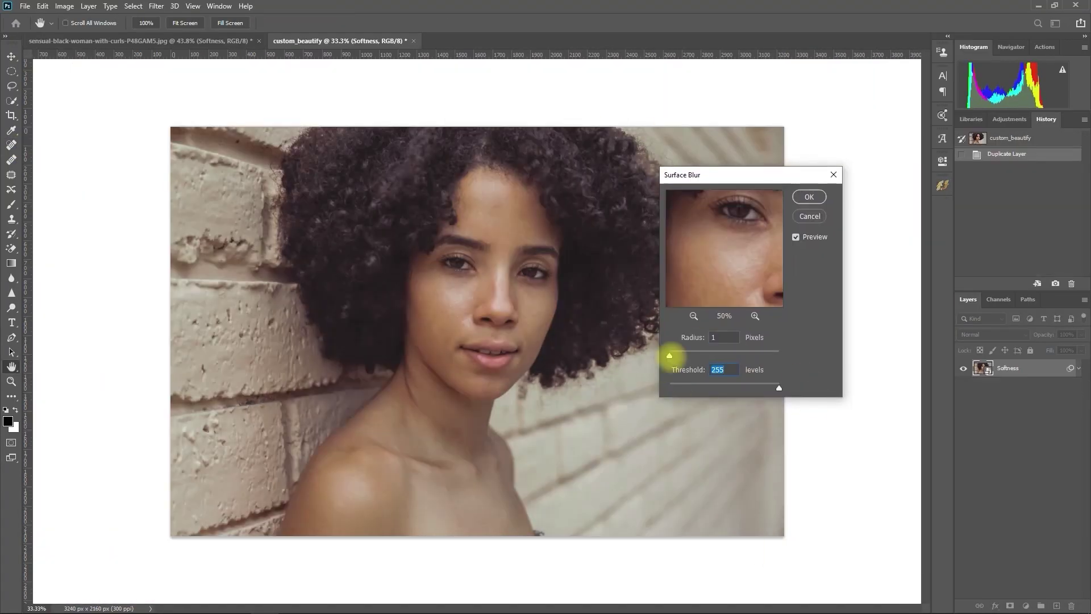
Apply Beautify's Frequency Separation with a Surface Blur, paint its mask over the facial skin and compare before and after
drag(670, 388, 677, 388)
click(519, 231)
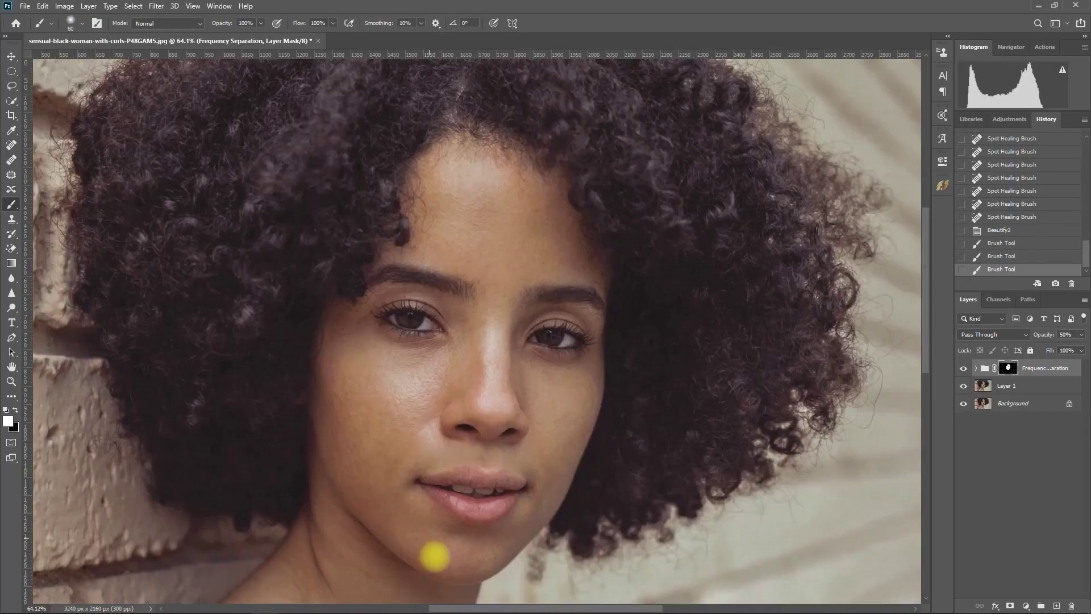
alt+click(1009, 367)
mouse_move(489, 319)
mouse_down()
mouse_move(540, 360)
mouse_move(509, 188)
mouse_up()
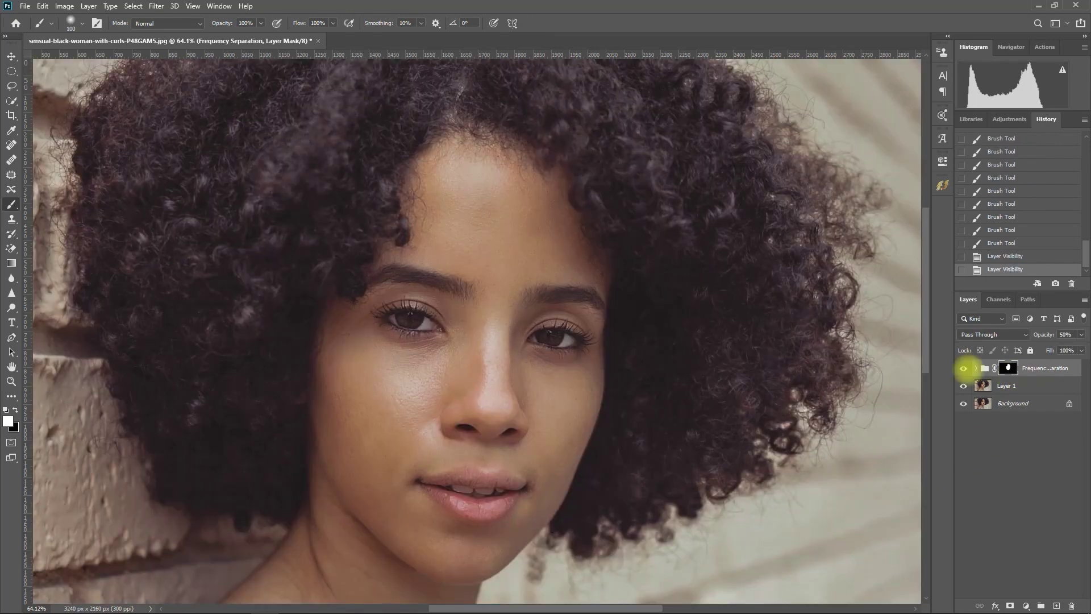
click(964, 368)
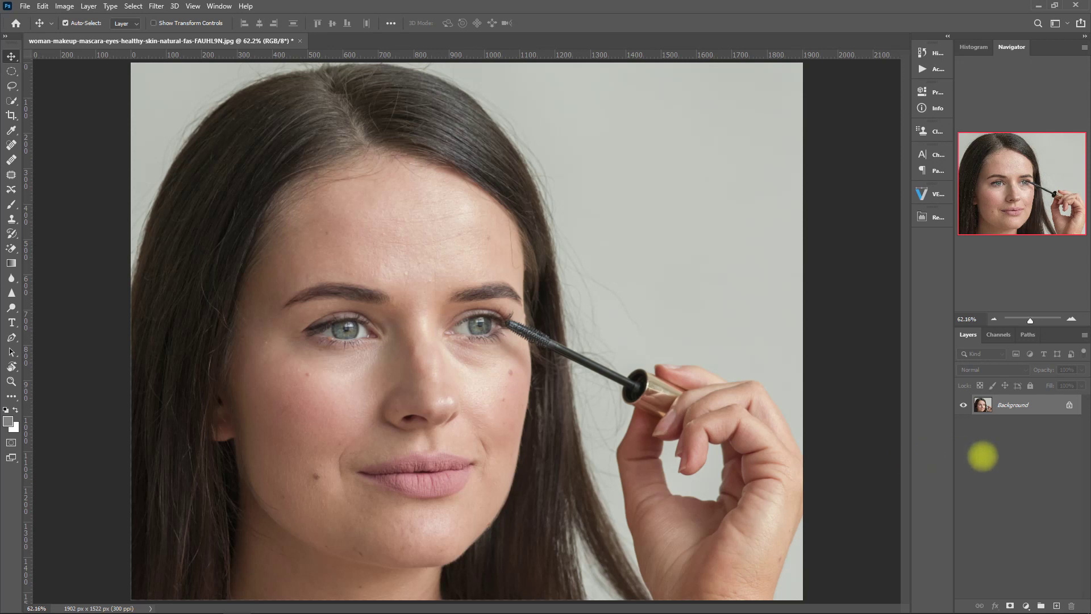
Duplicate the mascara portrait's background layer and remove the moles and spots on the cheeks with the Spot Healing Brush
key(ctrl+j)
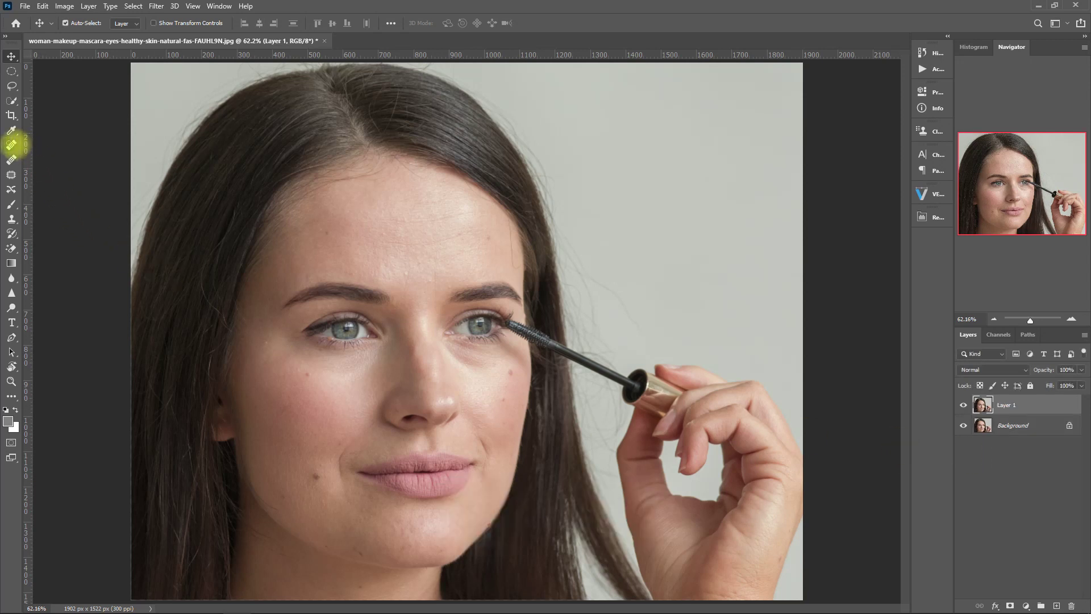
click(11, 145)
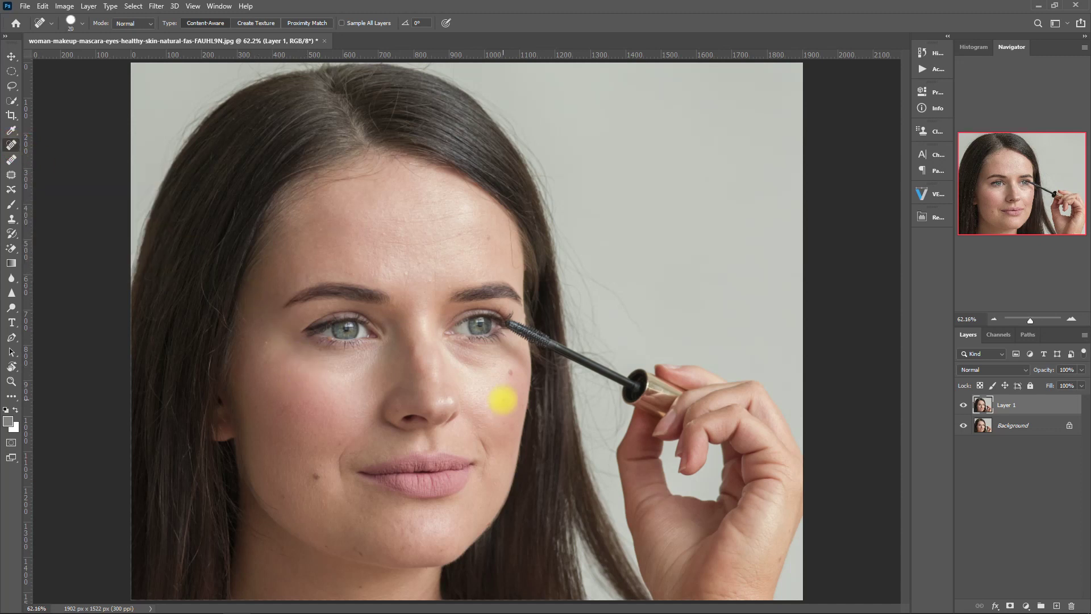
scroll(515, 405, up, 2)
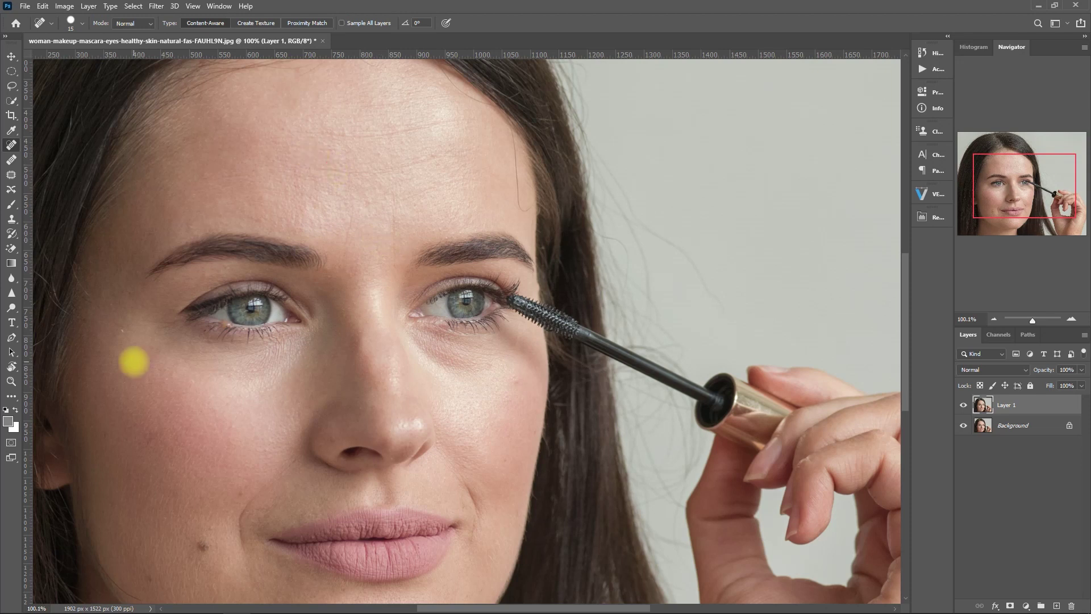
scroll(239, 397, down, 2)
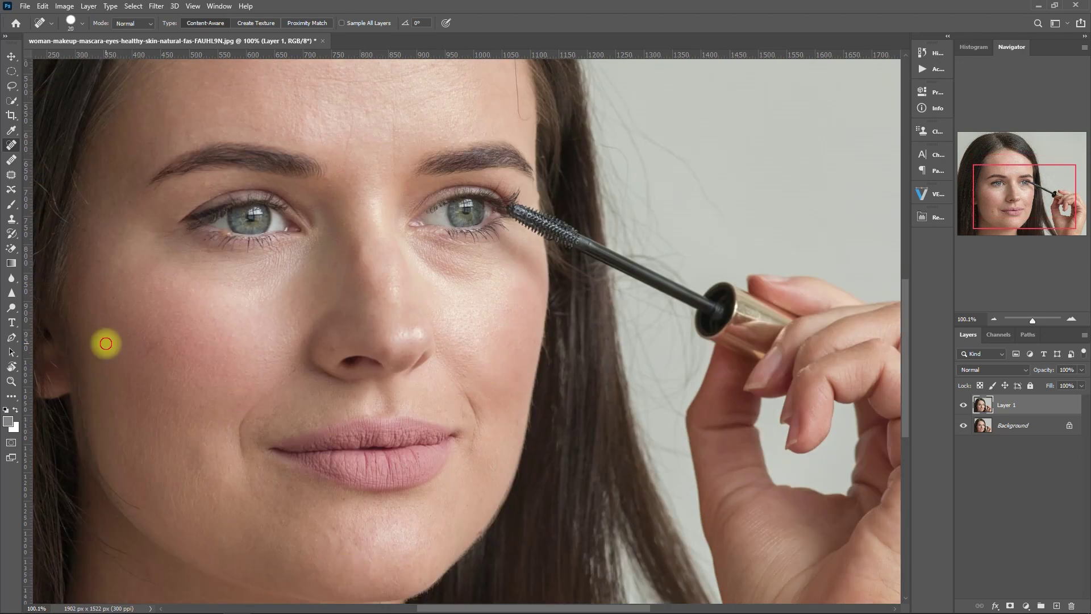
Heal the remaining small blemishes on the cheek, forehead, chin and neck with a small Spot Healing Brush
scroll(283, 409, down, 2)
scroll(251, 341, up, 1)
key(bracketleft)
scroll(448, 218, up, 1)
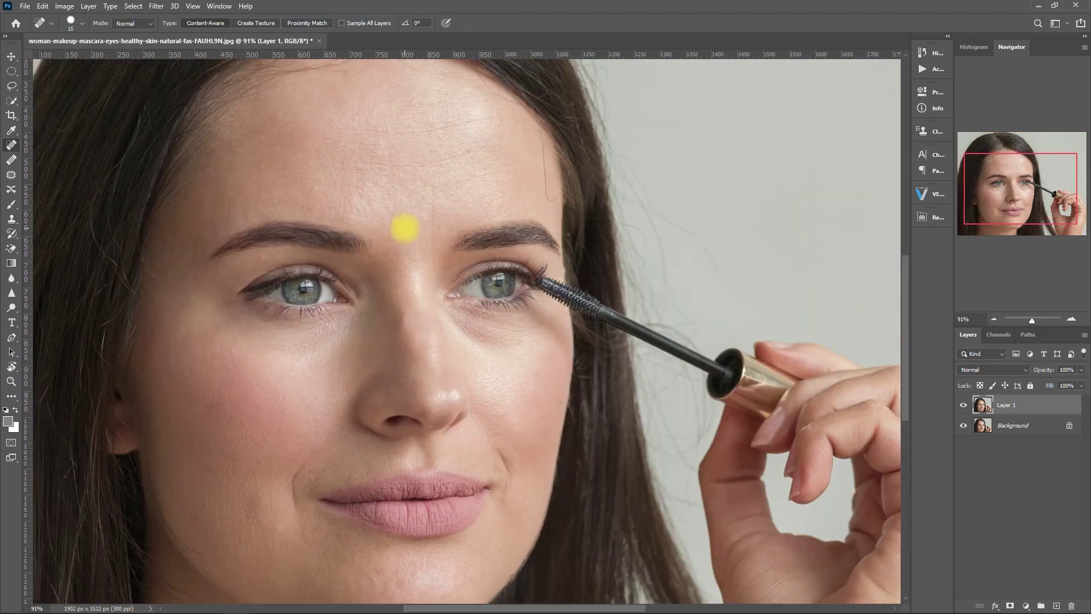
scroll(488, 128, up, 1)
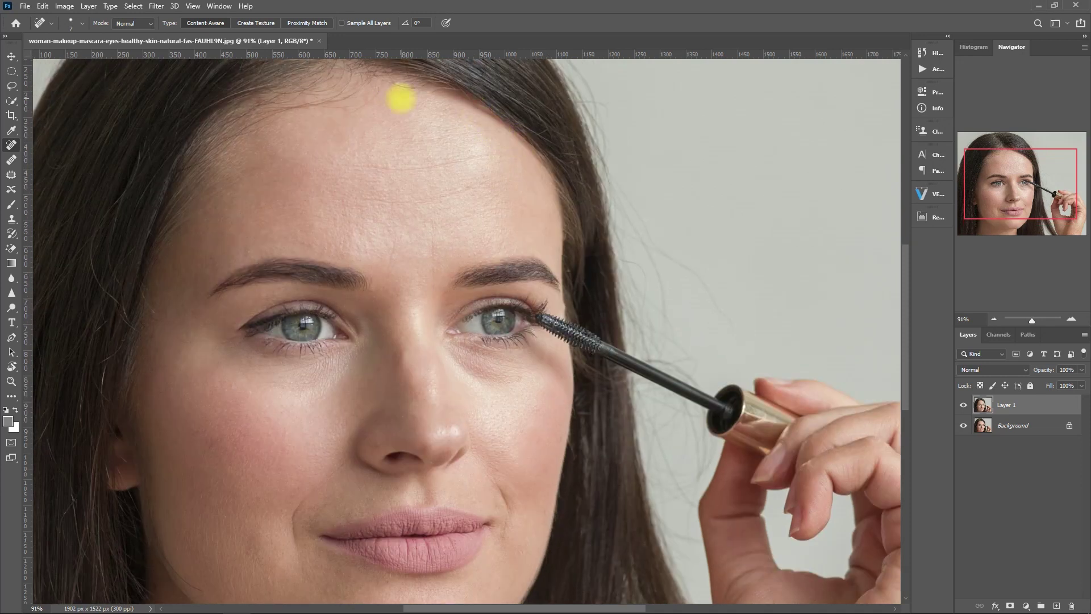
scroll(151, 253, down, 3)
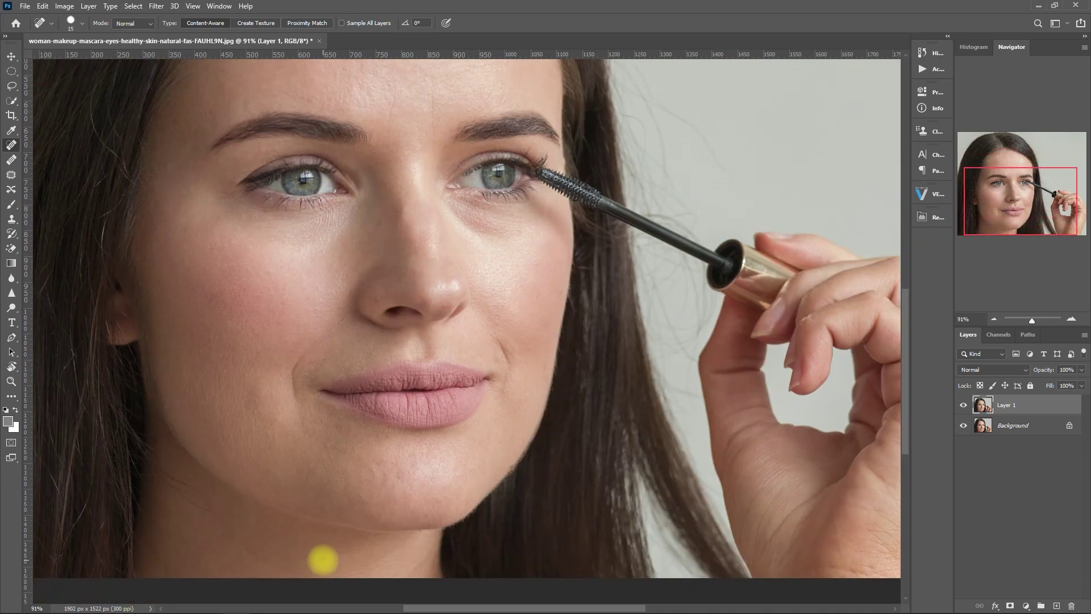
scroll(356, 431, up, 2)
key(ctrl+0)
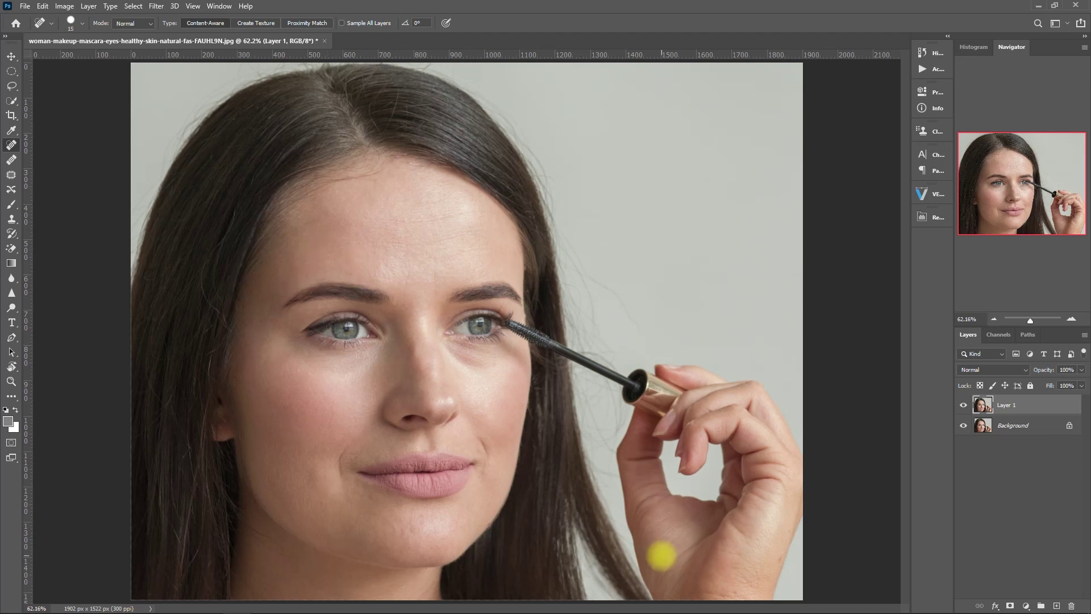
Run Retouch Pro's Easy skin retouch on the healed copy of the mascara portrait
key(v)
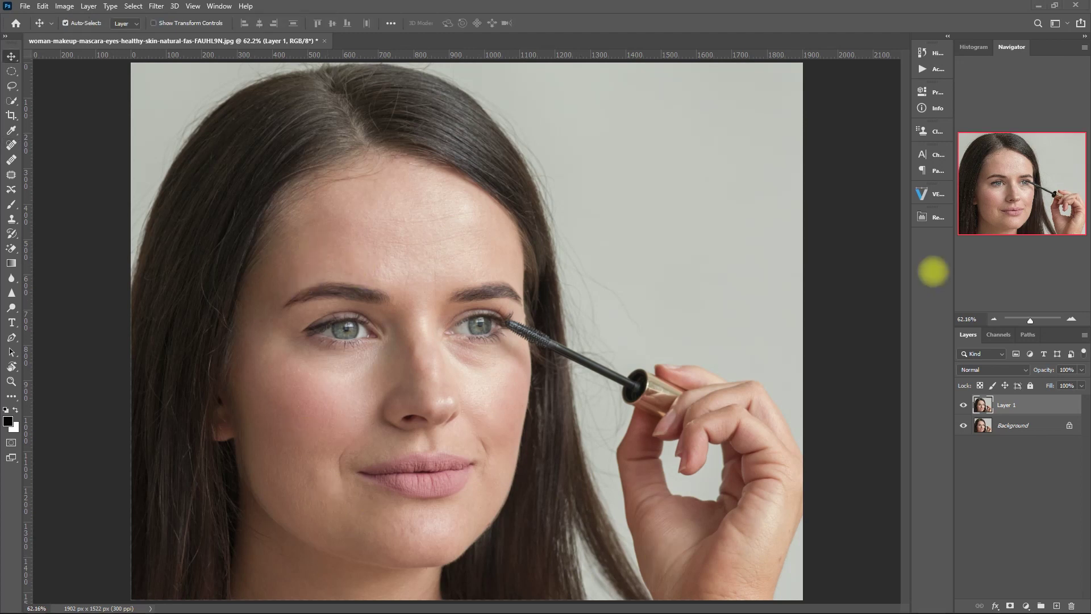
click(937, 217)
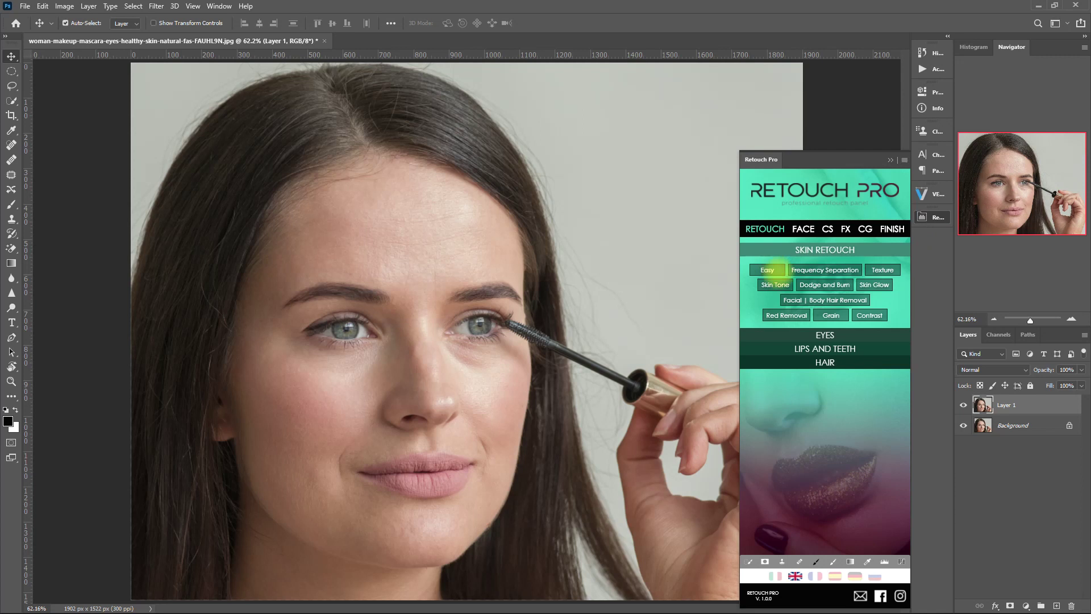
click(768, 270)
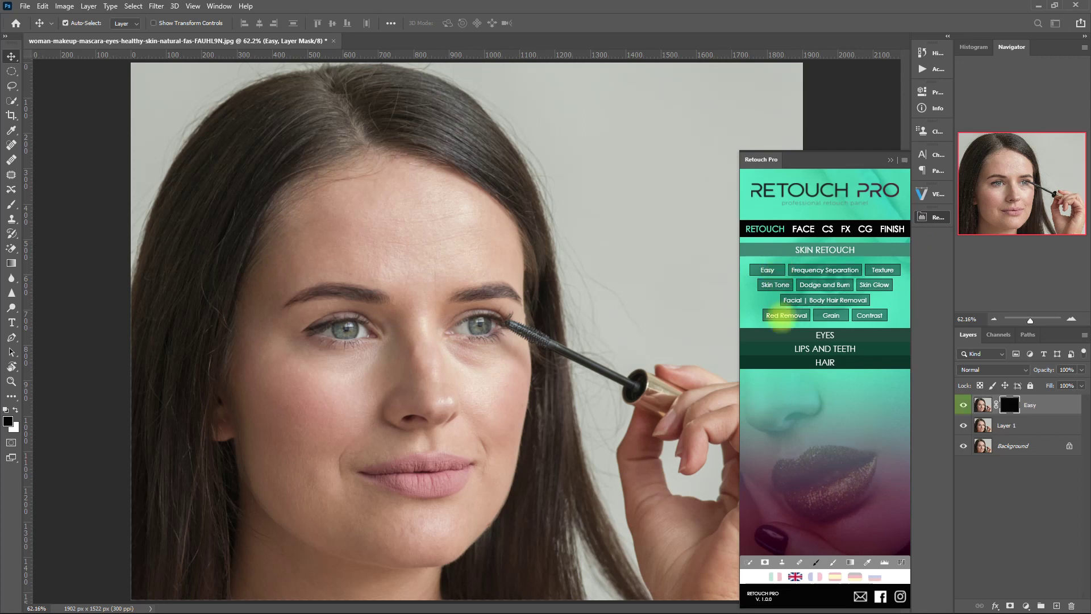
Paint white on the Easy layer's mask over the forehead, cheek and chin to reveal the skin smoothing
click(833, 562)
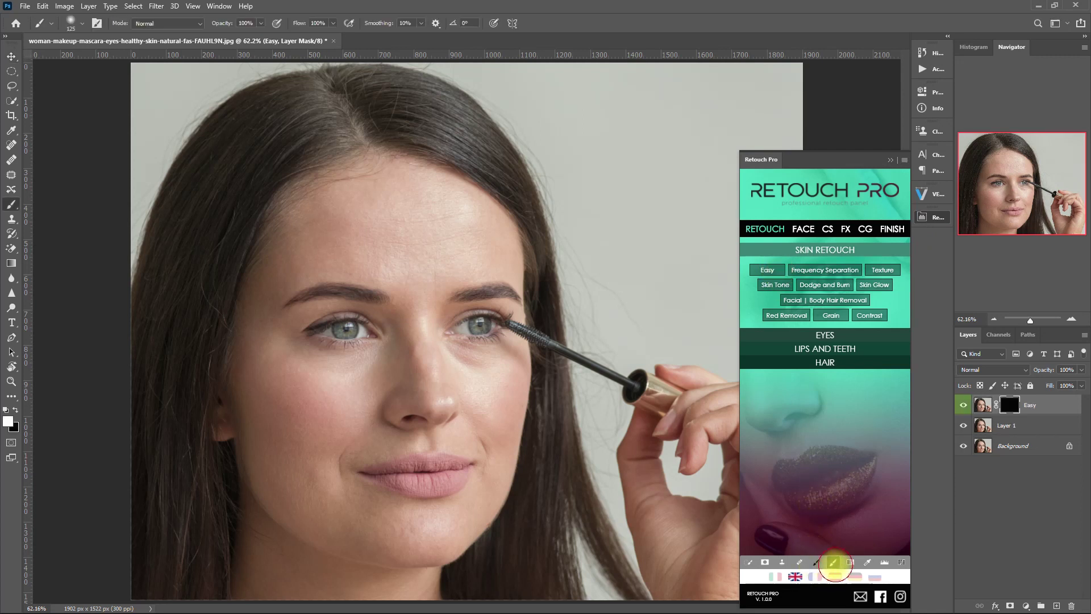
mouse_move(251, 362)
mouse_down()
mouse_move(298, 267)
mouse_move(404, 202)
mouse_up()
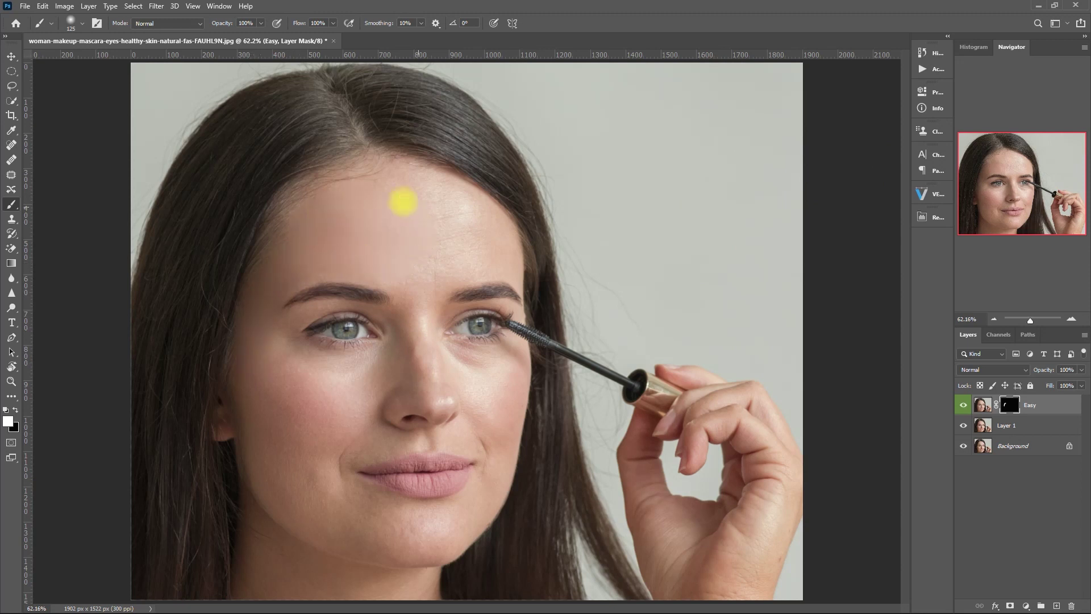
key(bracketleft)
key(bracketleft)
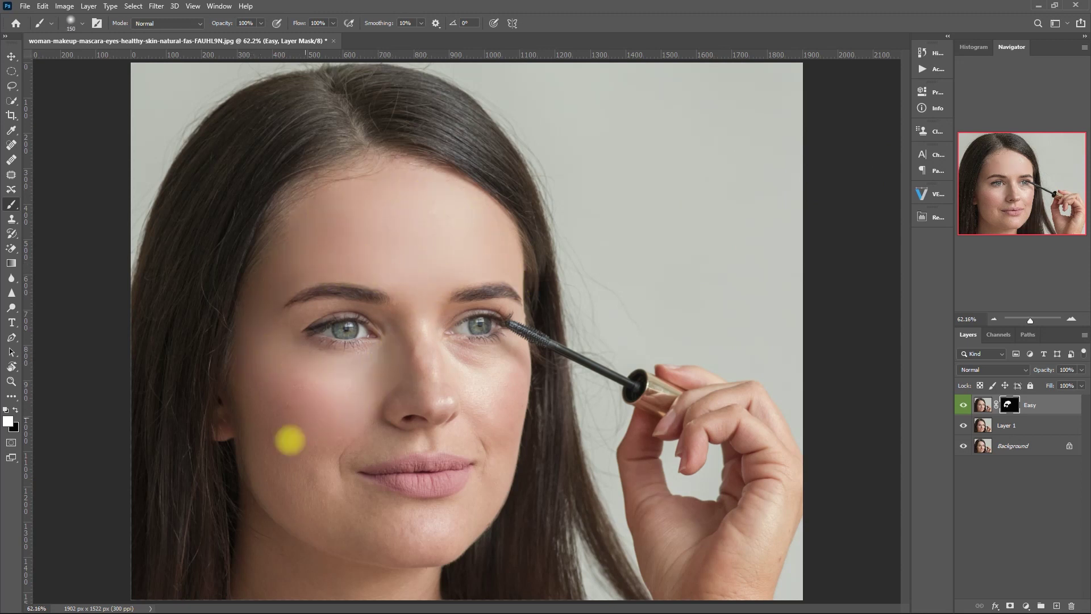
mouse_move(301, 504)
mouse_down()
mouse_move(321, 485)
mouse_move(322, 445)
mouse_move(377, 531)
mouse_move(470, 506)
mouse_move(443, 538)
mouse_move(396, 551)
mouse_move(499, 464)
mouse_up()
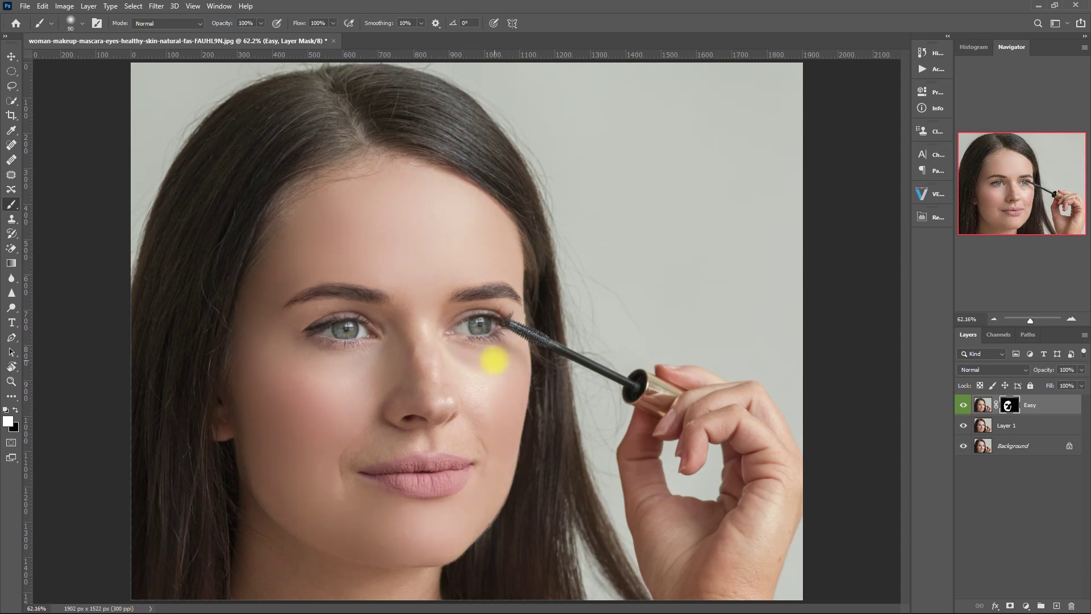
Reveal the smoothing on the remaining cheek, the nose and under the eyes, refining the Easy mask at 60% brush opacity
key(bracketleft)
key(bracketleft)
key(bracketleft)
key(bracketleft)
key(bracketleft)
key(bracketright)
key(bracketright)
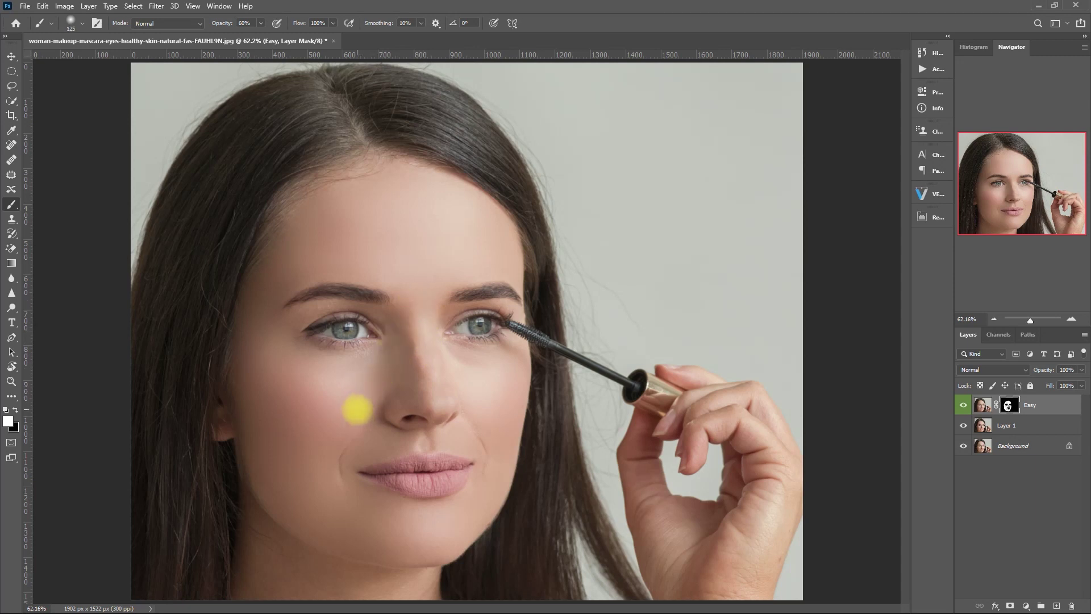
key(bracketleft)
key(bracketleft)
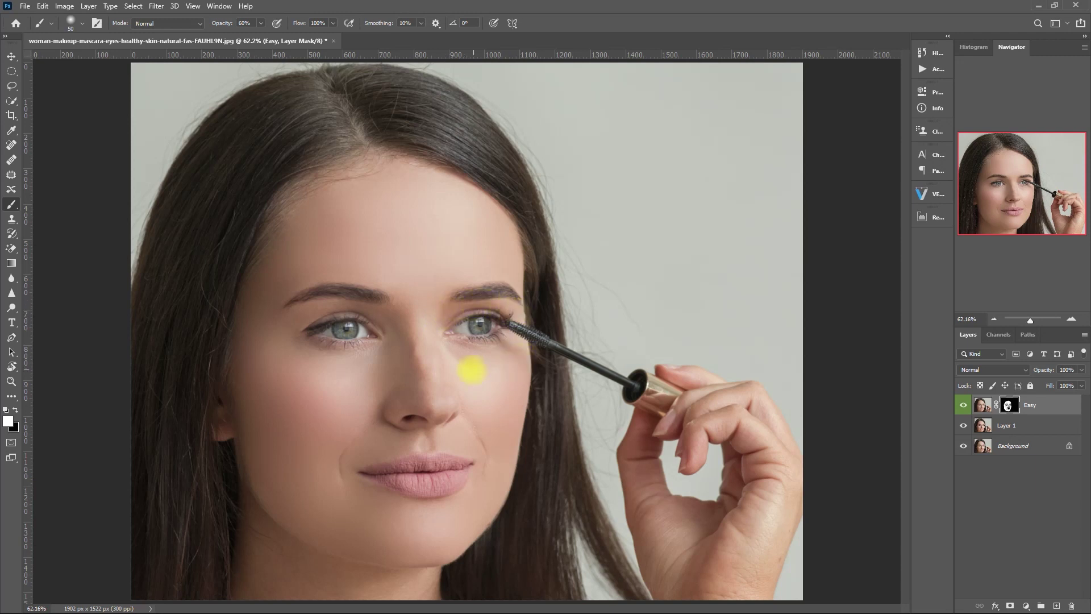
key(bracketright)
key(bracketright)
key(bracketright)
key(bracketright)
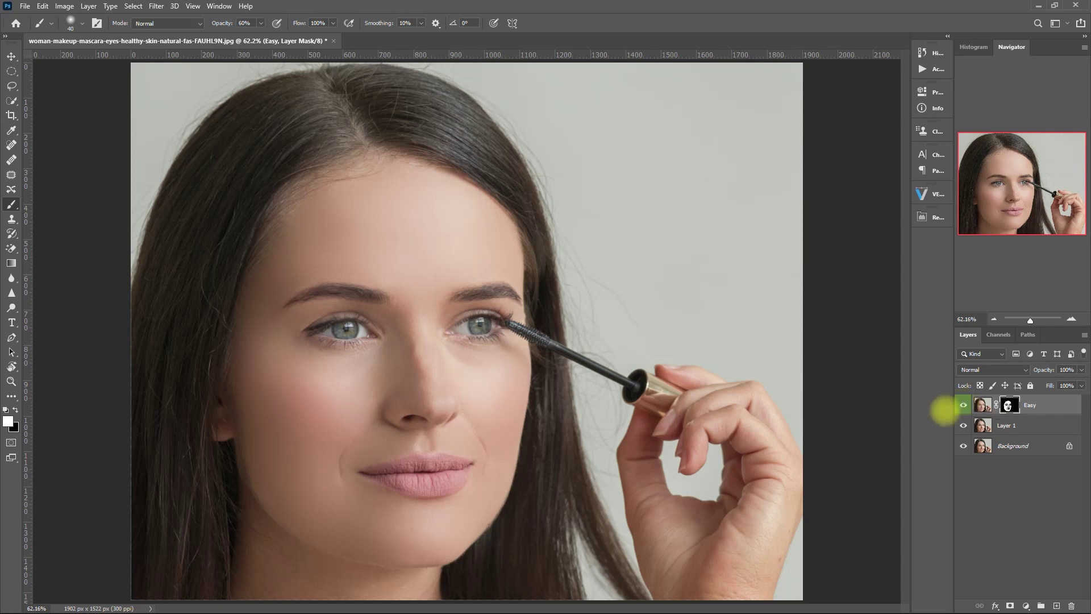
Compare the face with the Easy layer hidden and shown, at full view and up close
click(963, 404)
click(963, 404)
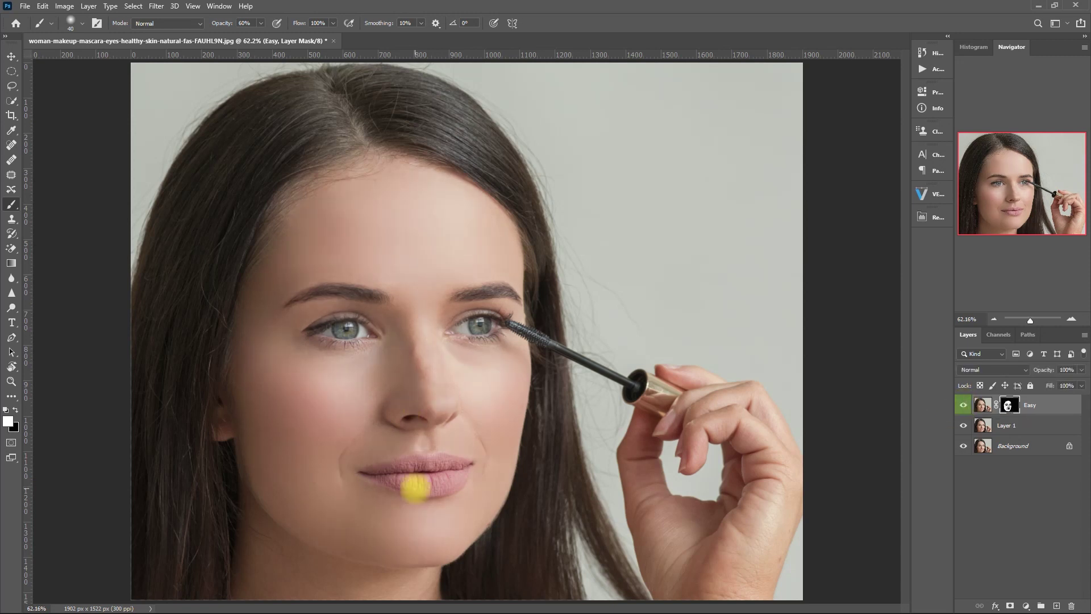
scroll(415, 486, up, 2)
scroll(434, 480, up, 1)
scroll(638, 456, up, 1)
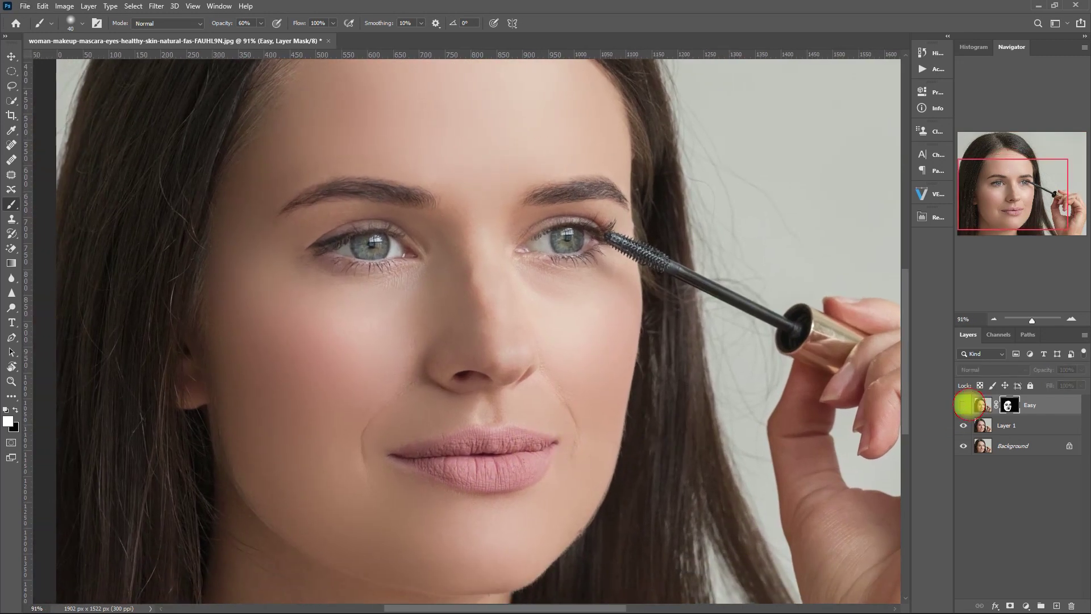
click(964, 405)
click(964, 405)
click(963, 404)
click(963, 405)
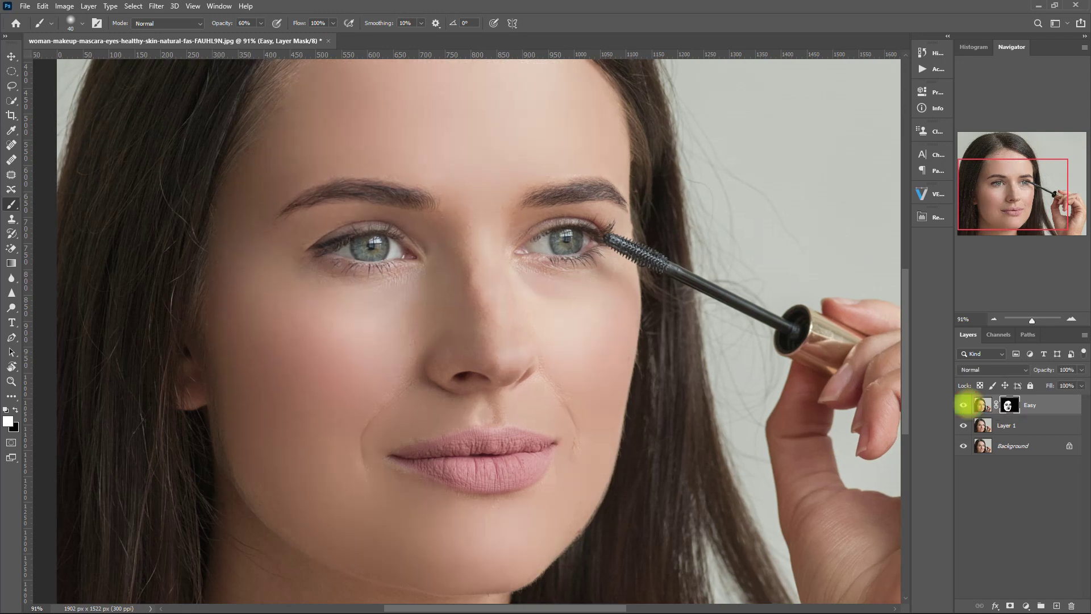
key(ctrl+0)
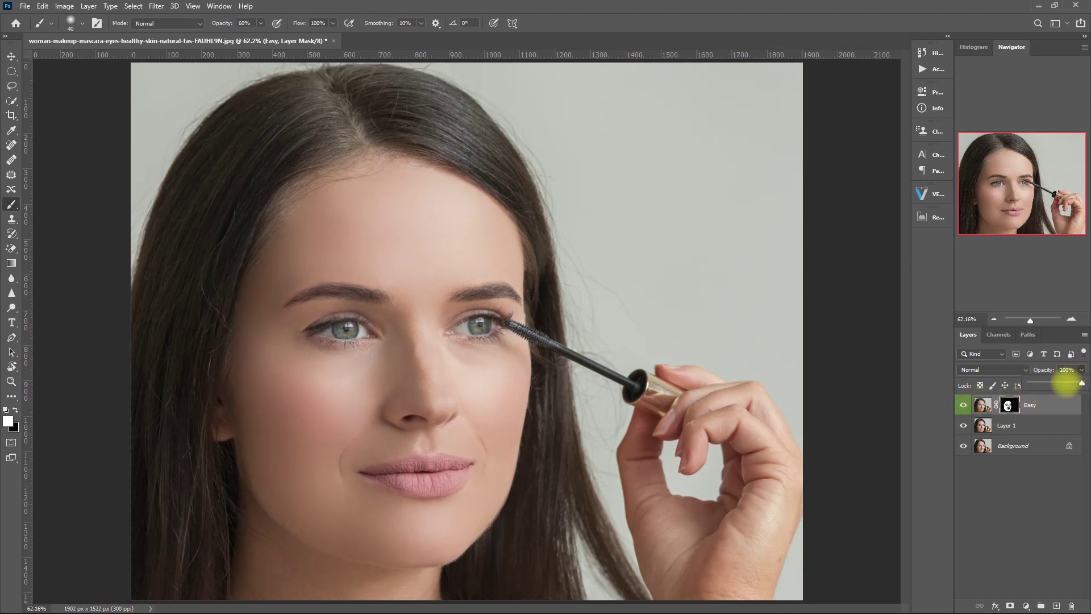
Set the Easy layer's opacity to 70% and compare the face up close with the layer hidden and shown
drag(1065, 382, 1065, 382)
click(962, 405)
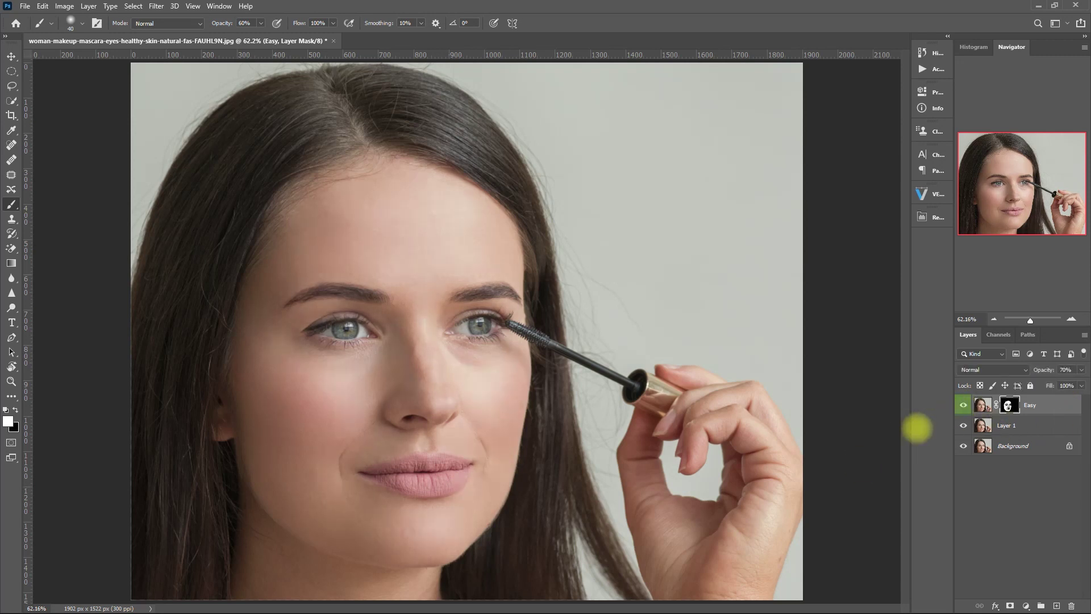
scroll(512, 414, up, 3)
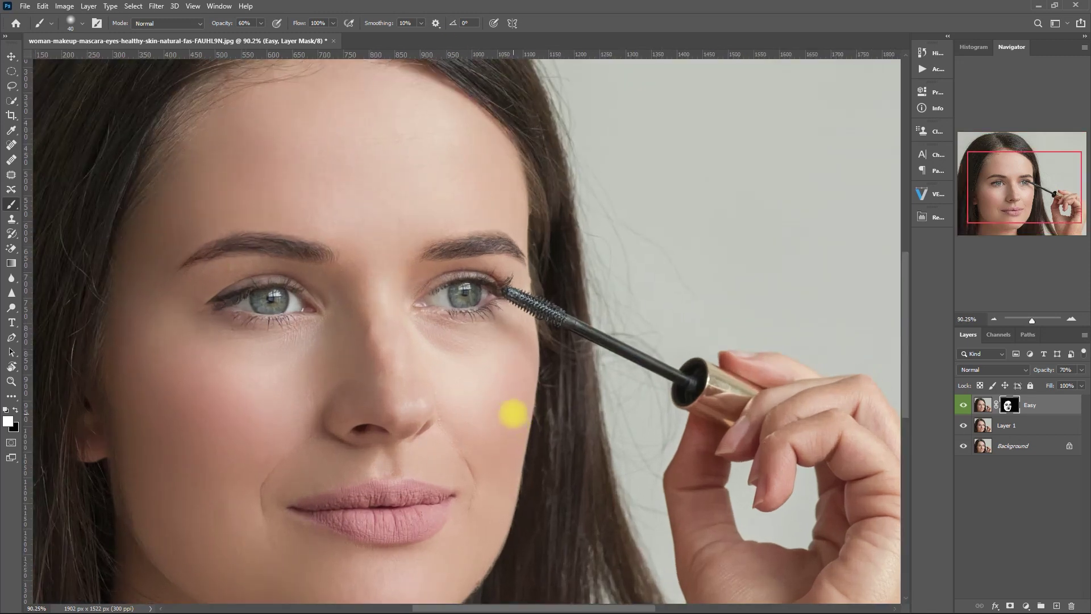
click(963, 404)
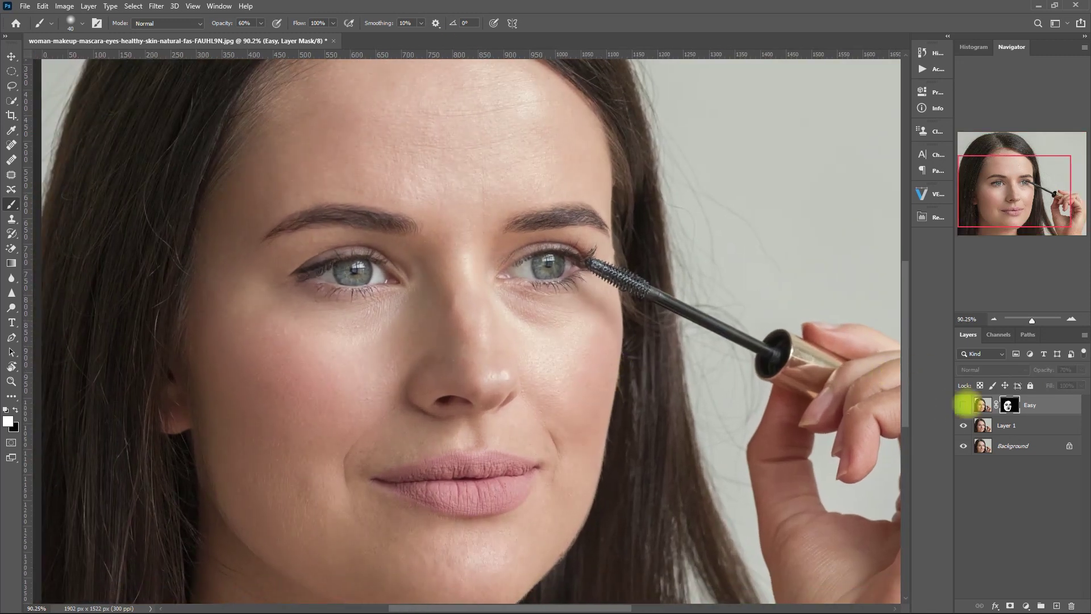
click(963, 405)
click(963, 405)
click(963, 405)
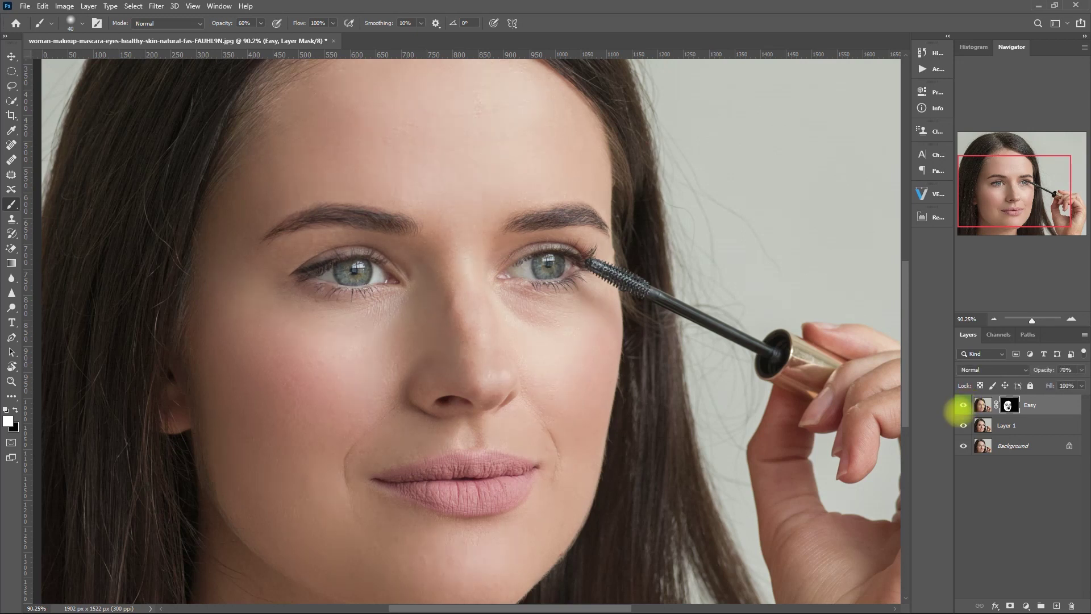
key(ctrl+0)
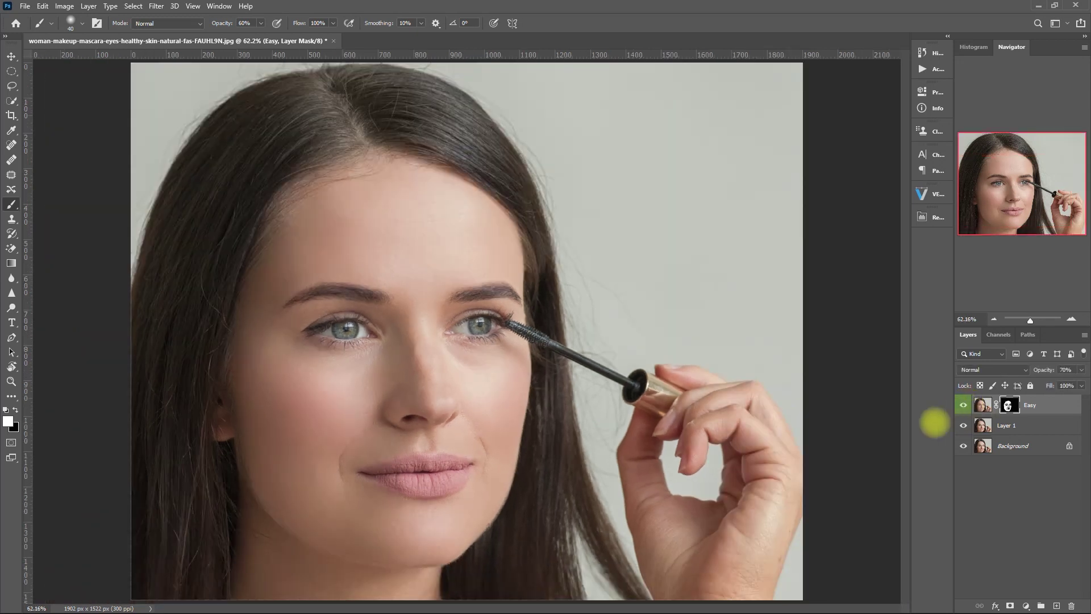
Run Retouch Pro's Texture skin retouch, choose its white brush and collapse the new upper Skin Texture group
click(932, 217)
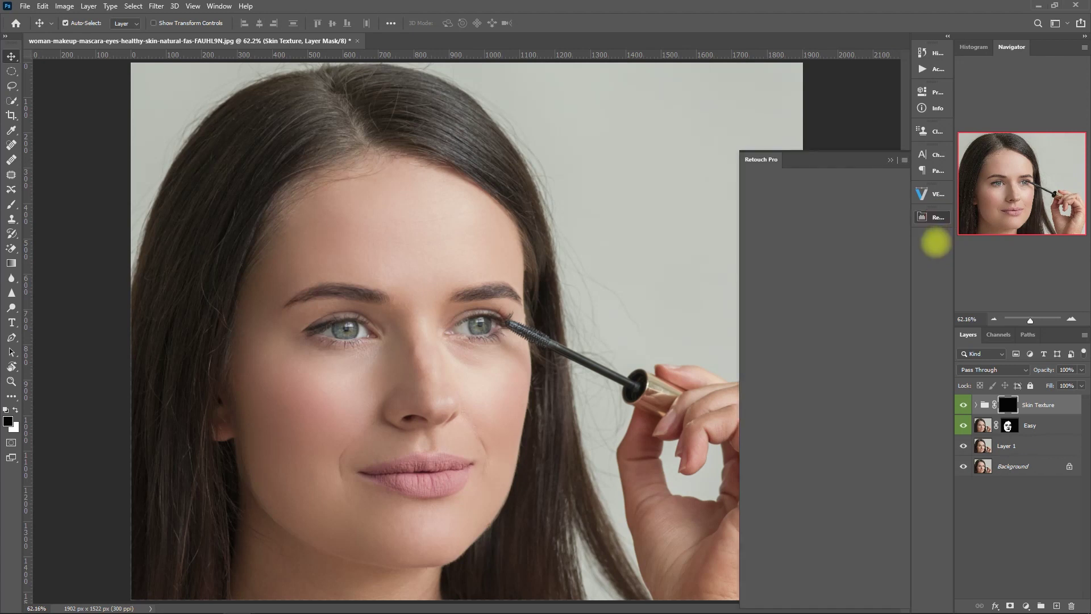
click(898, 271)
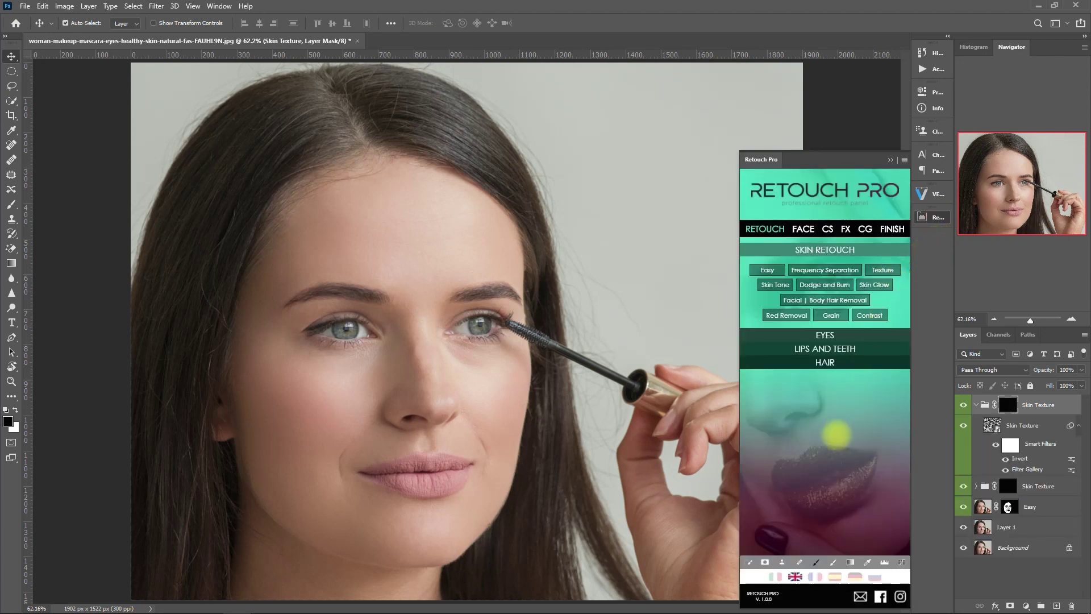
click(833, 561)
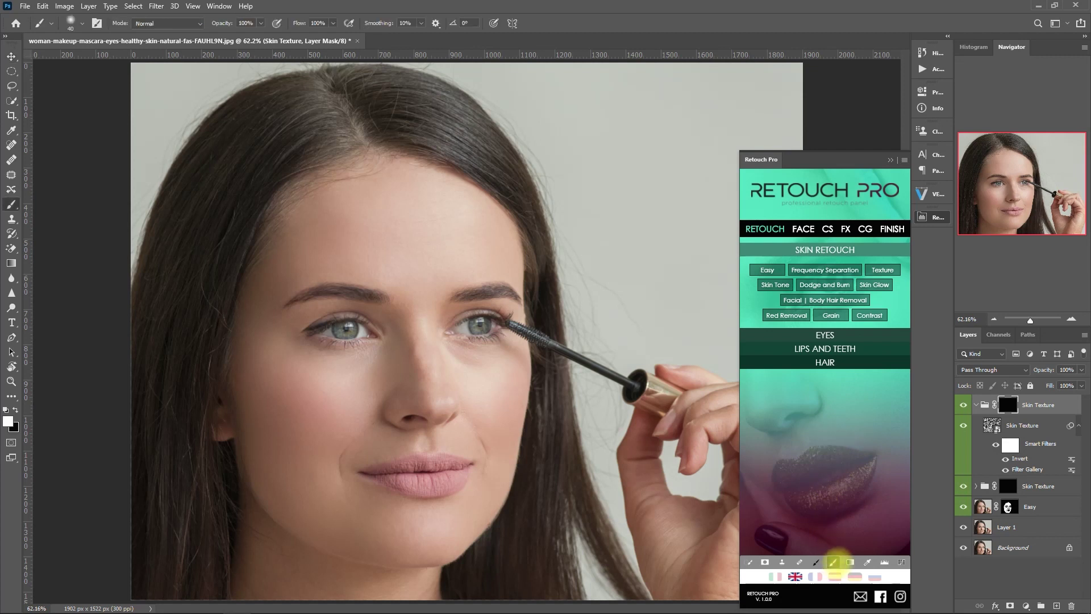
click(891, 159)
click(976, 405)
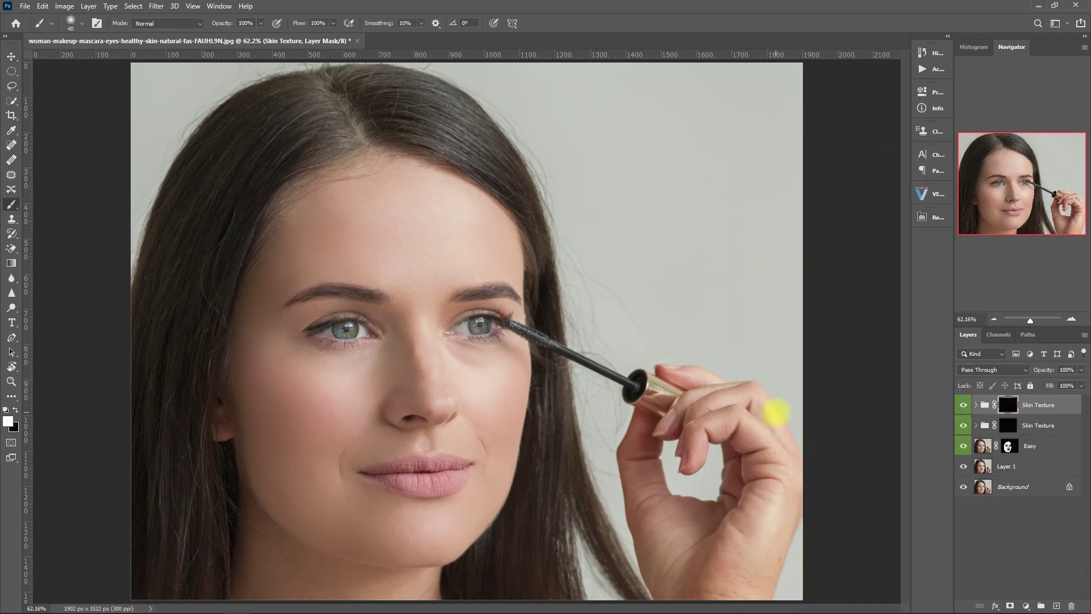
Paint the upper Skin Texture group's mask with a large white brush over the forehead, cheek and chin
key(bracketright)
key(bracketright)
key(bracketright)
key(bracketright)
key(bracketright)
key(bracketright)
key(bracketright)
mouse_move(268, 287)
mouse_down()
mouse_move(314, 220)
mouse_move(397, 189)
mouse_up()
key(bracketright)
key(bracketright)
mouse_move(287, 251)
mouse_down()
mouse_move(269, 368)
mouse_move(327, 390)
mouse_move(279, 420)
mouse_move(262, 415)
mouse_move(250, 343)
mouse_move(270, 441)
mouse_move(298, 508)
mouse_move(411, 539)
mouse_move(430, 523)
mouse_move(314, 476)
mouse_move(373, 442)
mouse_move(350, 467)
mouse_move(302, 346)
mouse_move(391, 450)
mouse_move(386, 430)
mouse_move(427, 445)
mouse_move(458, 425)
mouse_up()
Extend the skin texture over the upper lip area, the nose and the cheek beneath the mascara wand
key(bracketleft)
key(bracketleft)
key(bracketleft)
key(bracketleft)
key(bracketleft)
key(bracketleft)
key(bracketleft)
key(bracketleft)
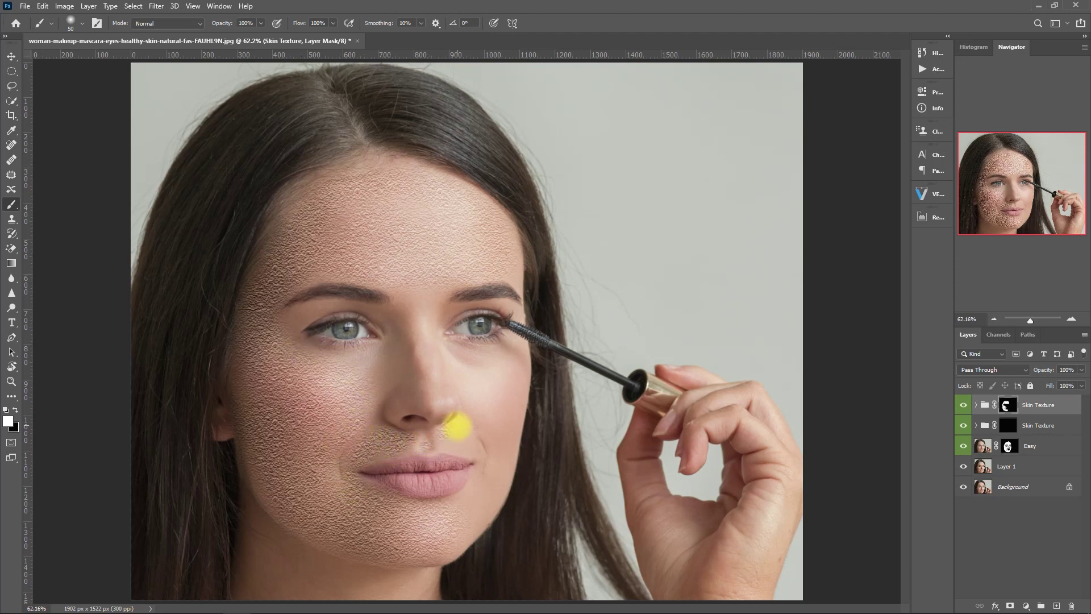
key(bracketright)
key(bracketright)
key(bracketright)
key(bracketright)
mouse_move(480, 461)
mouse_down()
mouse_move(446, 541)
mouse_move(487, 500)
mouse_move(517, 383)
mouse_move(466, 353)
mouse_move(432, 375)
mouse_move(409, 365)
mouse_move(397, 321)
mouse_up()
Add the skin texture to both upper eyelids with a small white brush on the group's mask
key(bracketleft)
key(bracketleft)
key(bracketleft)
key(bracketleft)
click(324, 307)
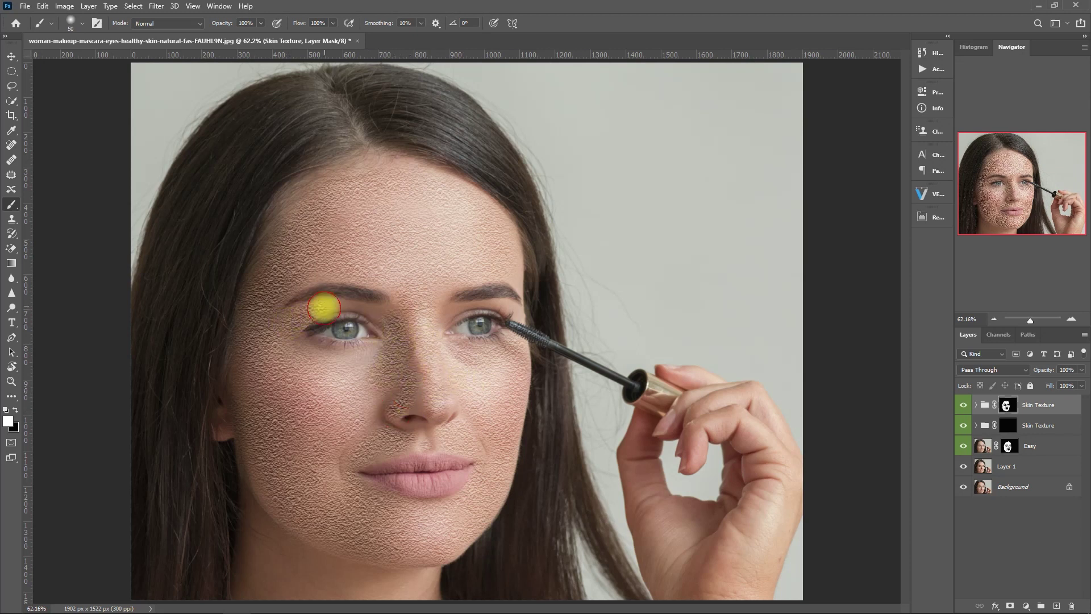
drag(324, 308, 355, 308)
key(bracketleft)
drag(452, 310, 506, 309)
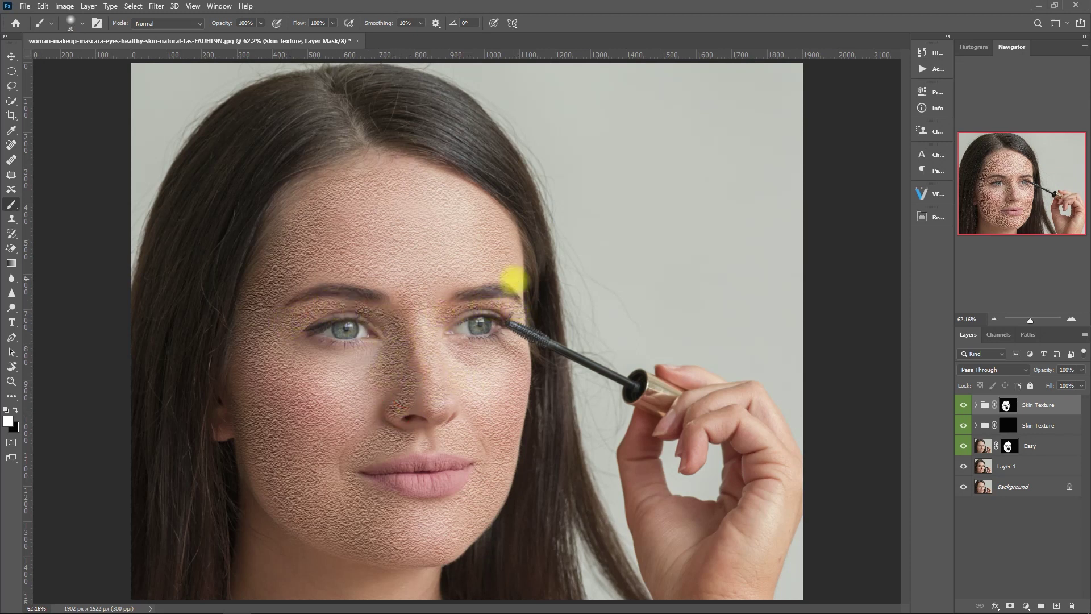
key(bracketright)
key(bracketright)
key(bracketright)
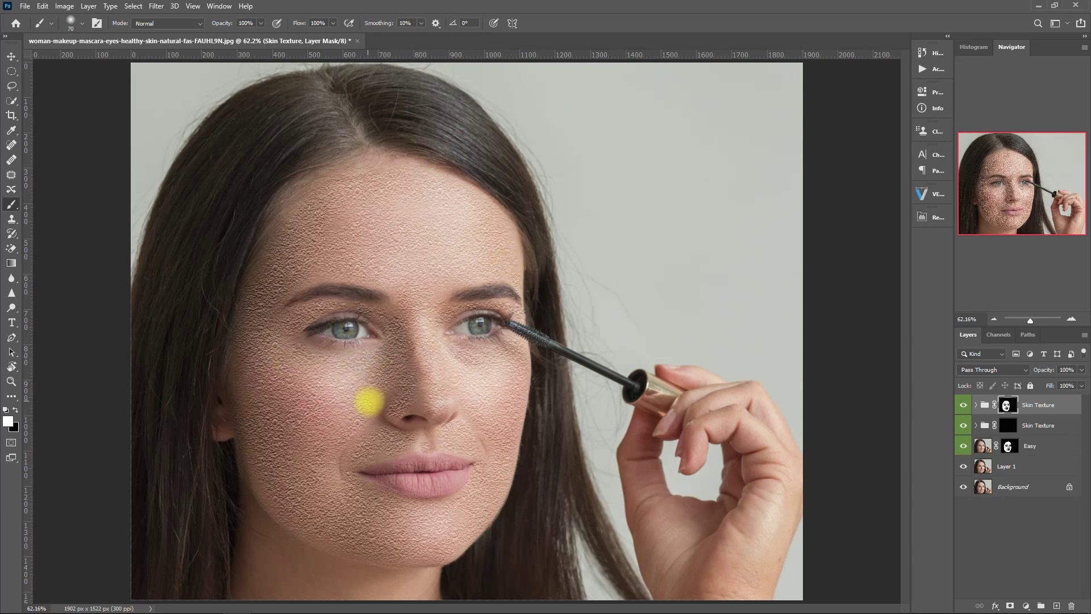
Paint stray skin texture over the hair and grey background and erase it by painting black on the mask
key(bracketright)
key(bracketright)
key(bracketright)
mouse_move(416, 161)
mouse_down()
mouse_move(612, 172)
mouse_move(727, 308)
mouse_up()
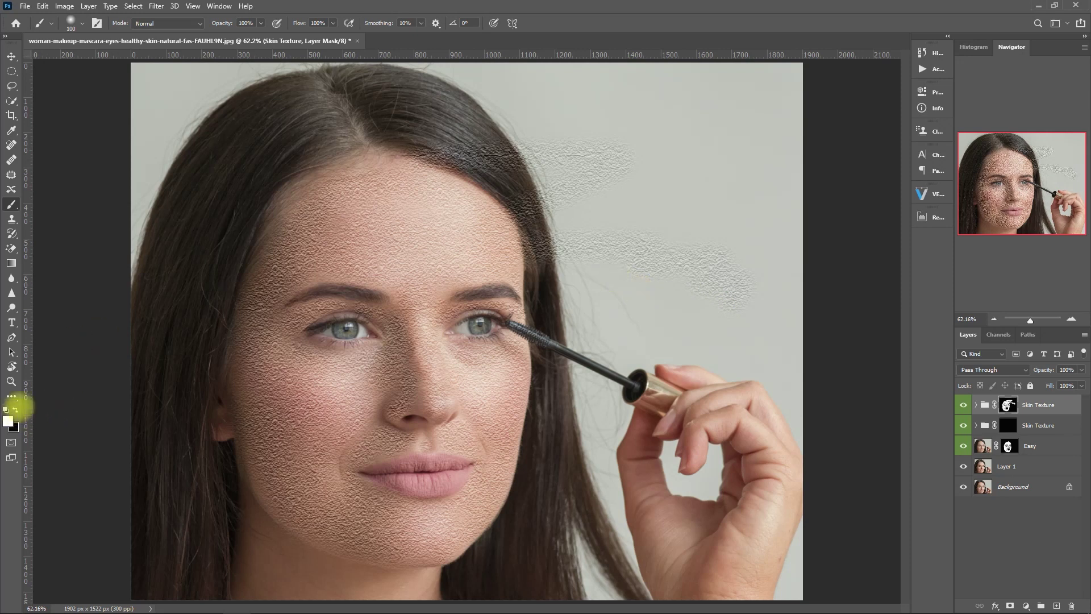
click(16, 409)
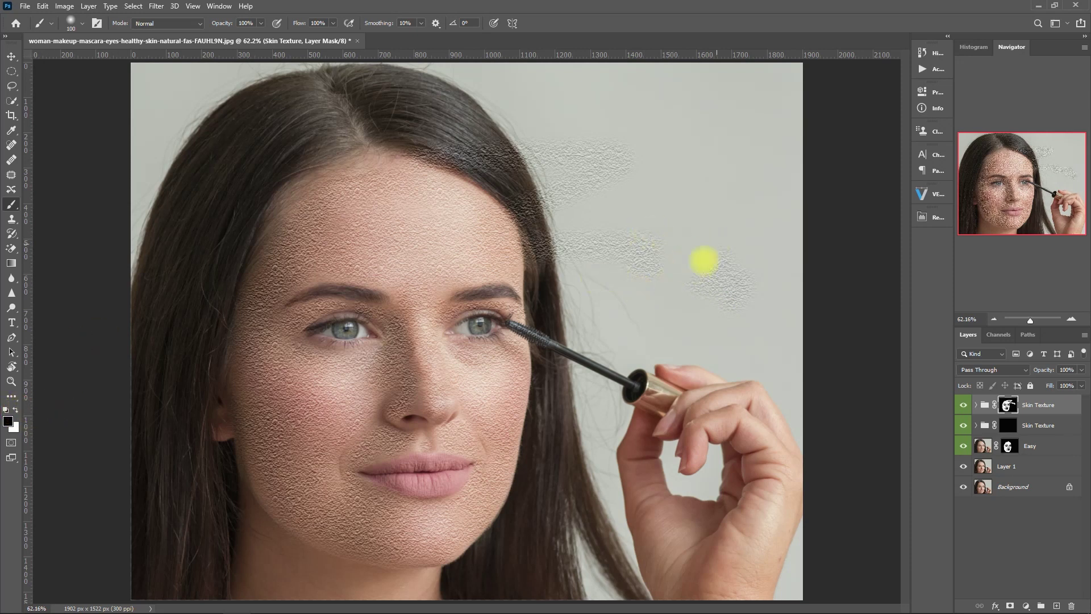
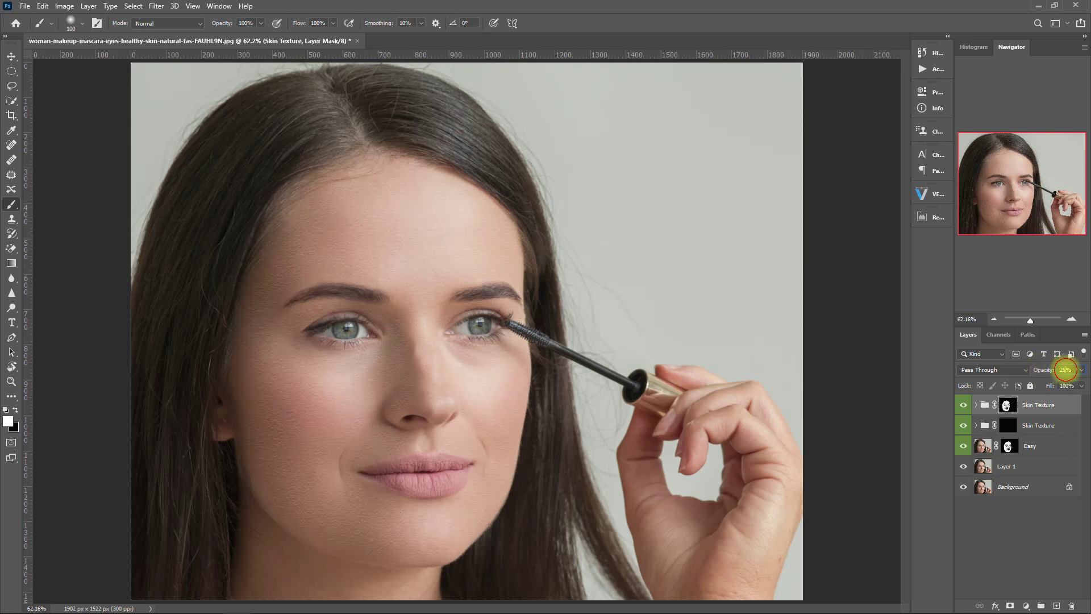
Lower the upper Skin Texture group's opacity to 15%, refine it to 10% and compare the skin with the group hidden and shown
click(1065, 370)
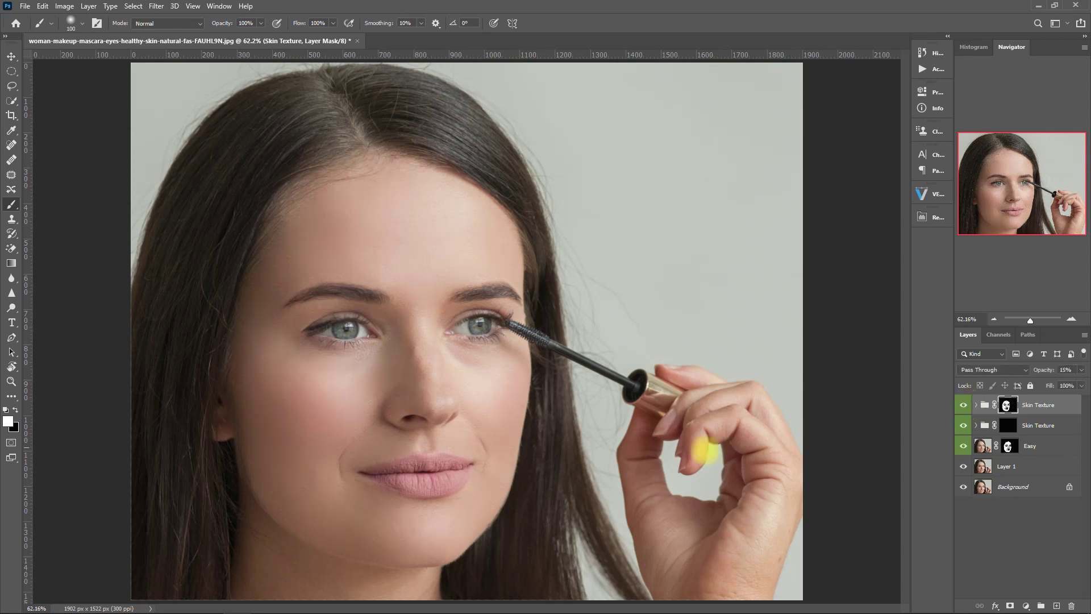
scroll(350, 431, up, 3)
scroll(495, 423, up, 4)
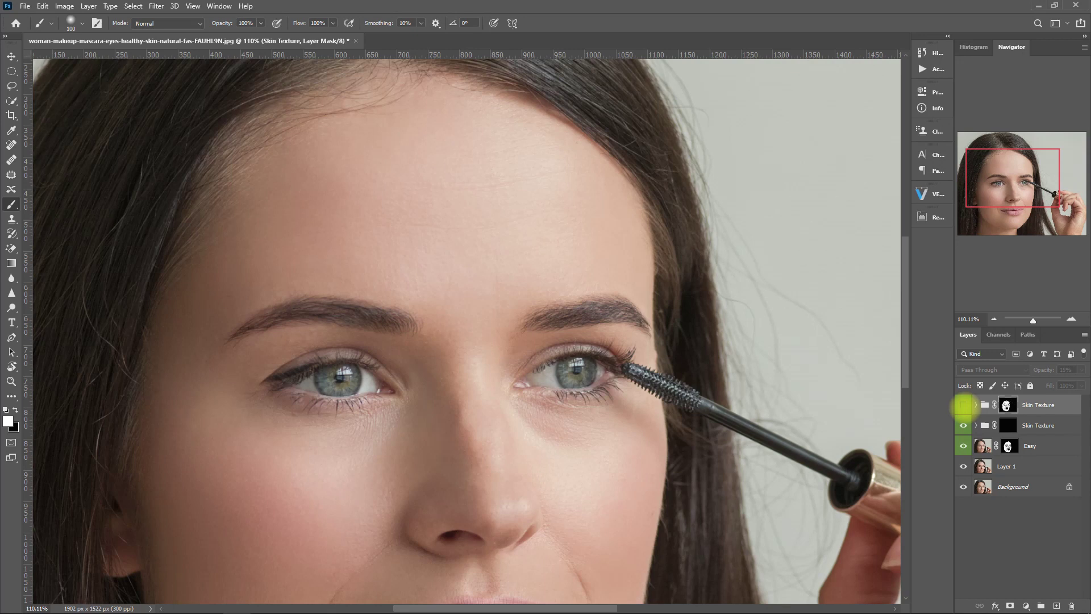
scroll(963, 404, down, 6)
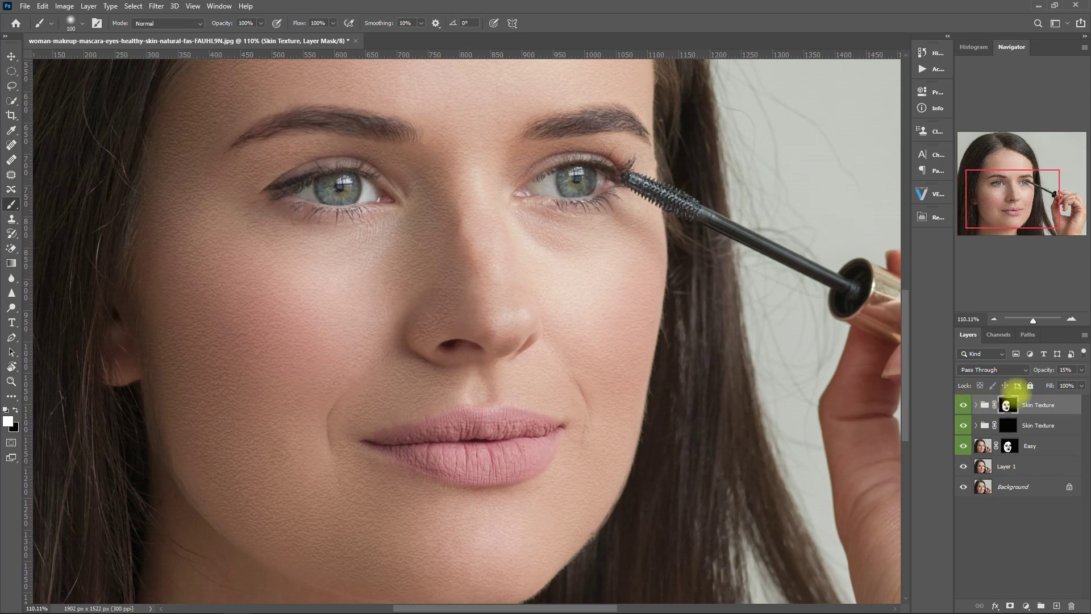
click(1065, 369)
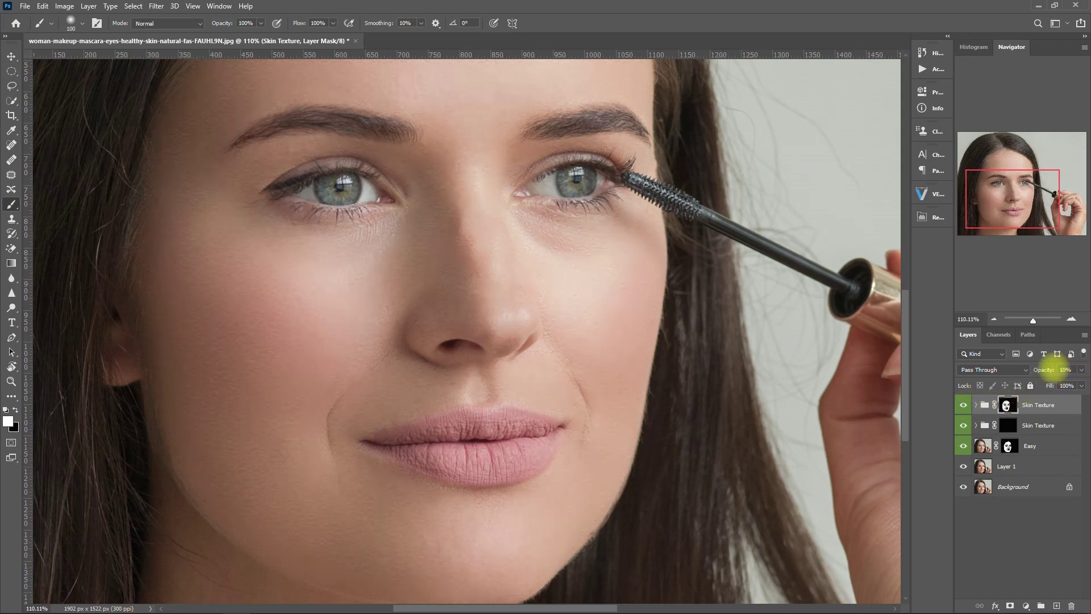
key(Return)
click(962, 404)
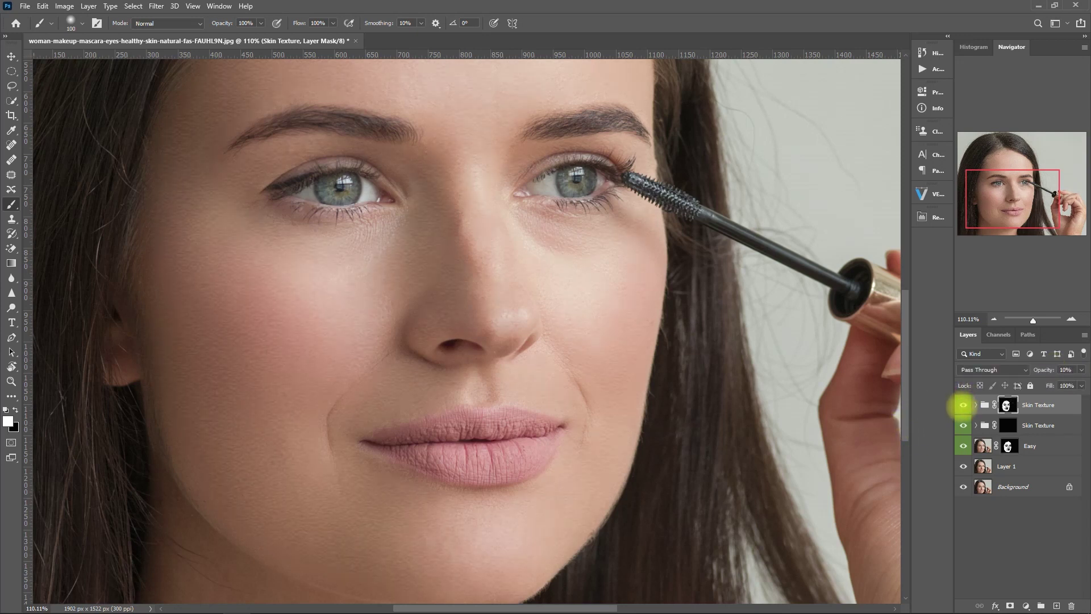
key(ctrl+0)
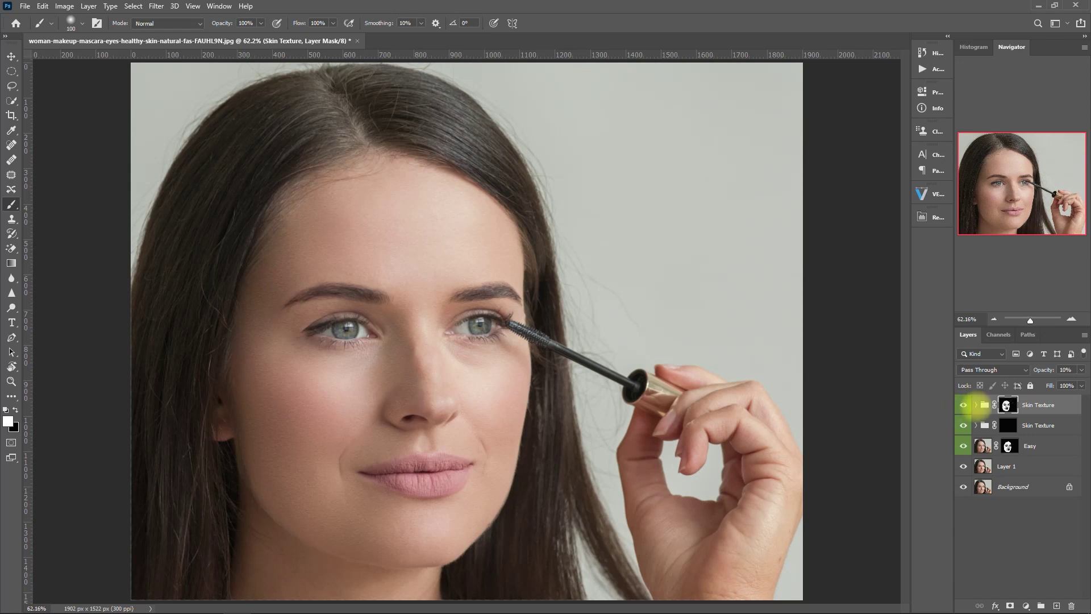
Open the Filter Gallery smart filter inside the upper Skin Texture group, review its Texturizer settings and accept them
click(975, 405)
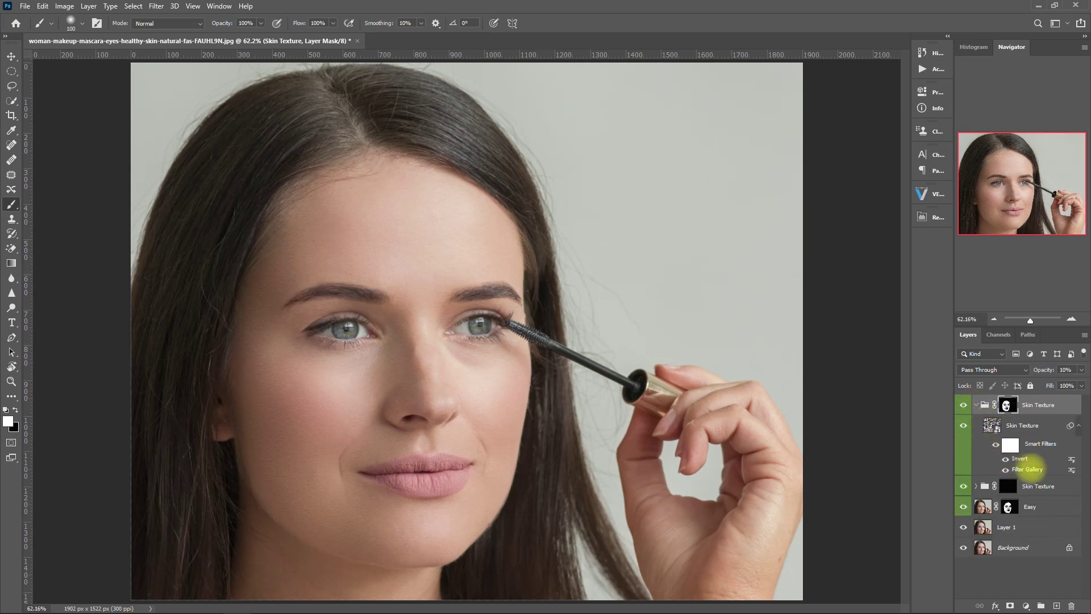
double_click(1030, 468)
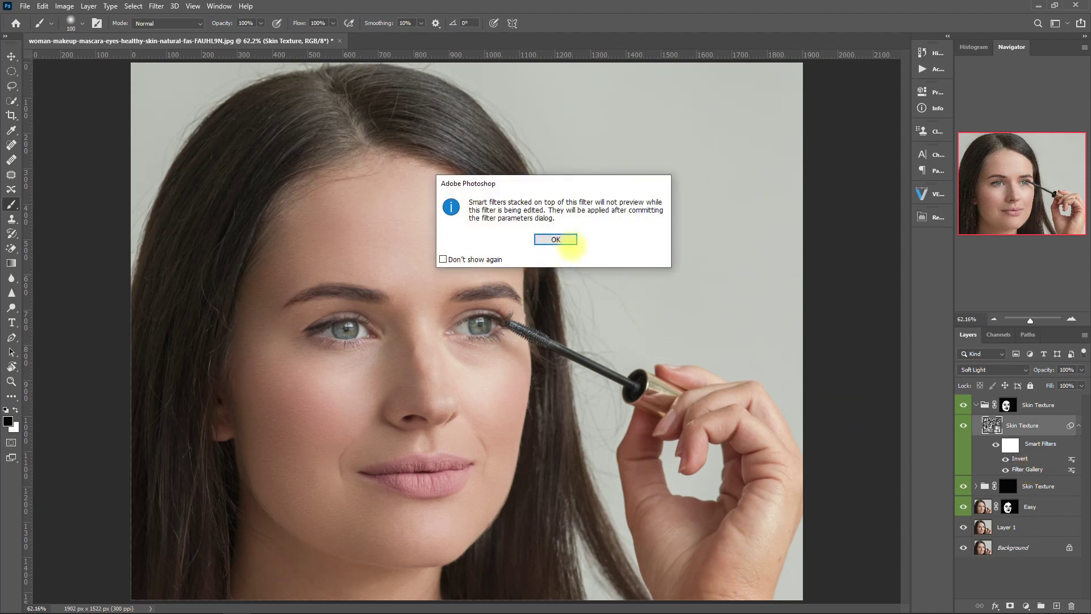
click(570, 243)
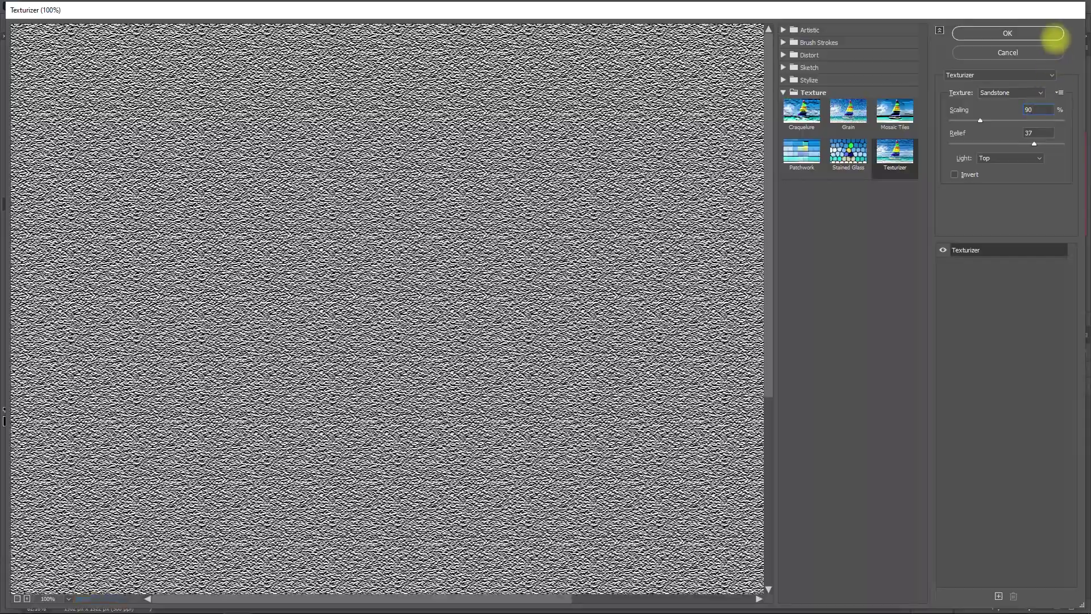
click(1007, 33)
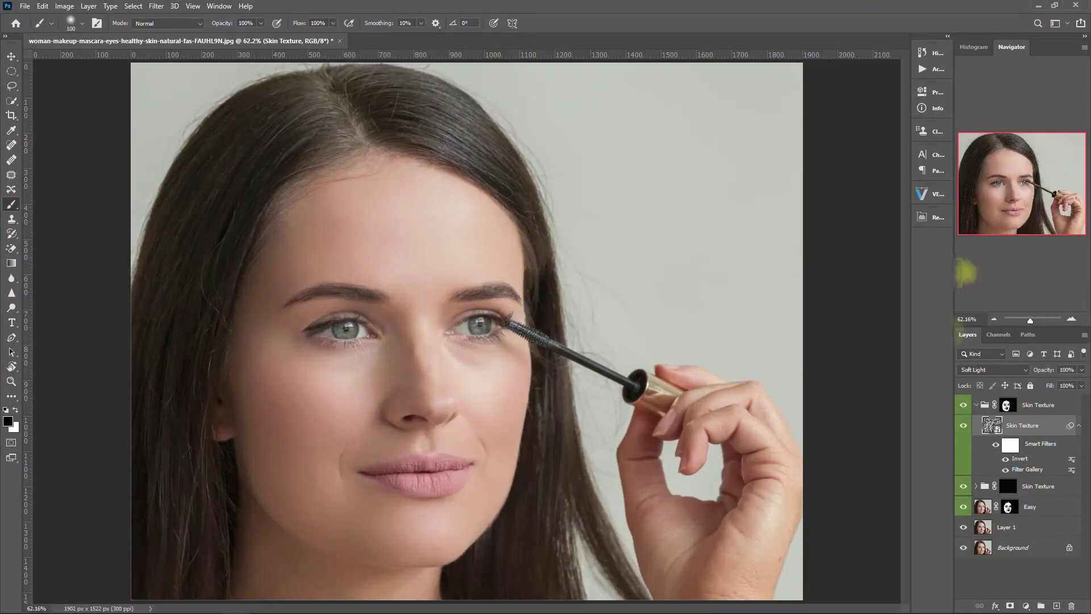
Collapse the upper Skin Texture group and compare the facial skin close up with the group hidden and shown
click(978, 405)
drag(346, 449, 829, 386)
click(964, 405)
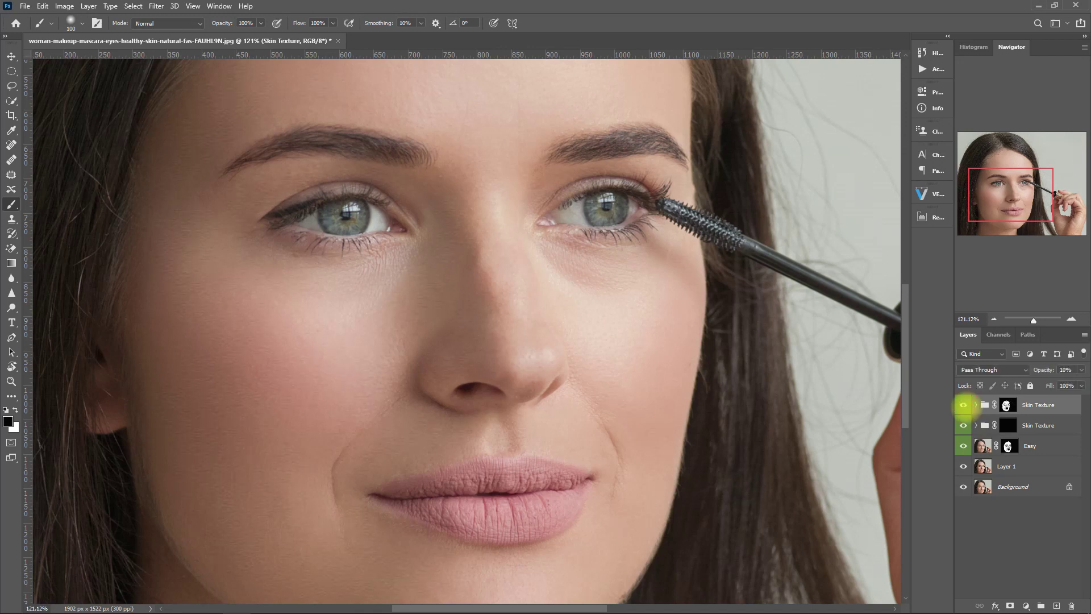
key(ctrl+0)
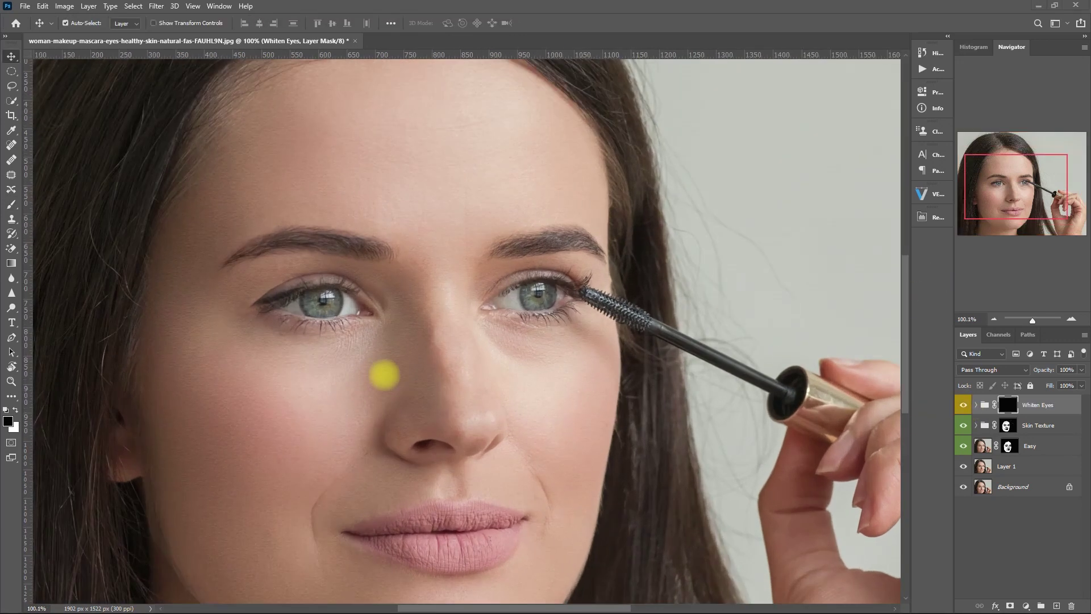
Add a new Whiten Eyes group with the Whiten action from Retouch Pro's eye retouching tools
scroll(384, 374, up, 3)
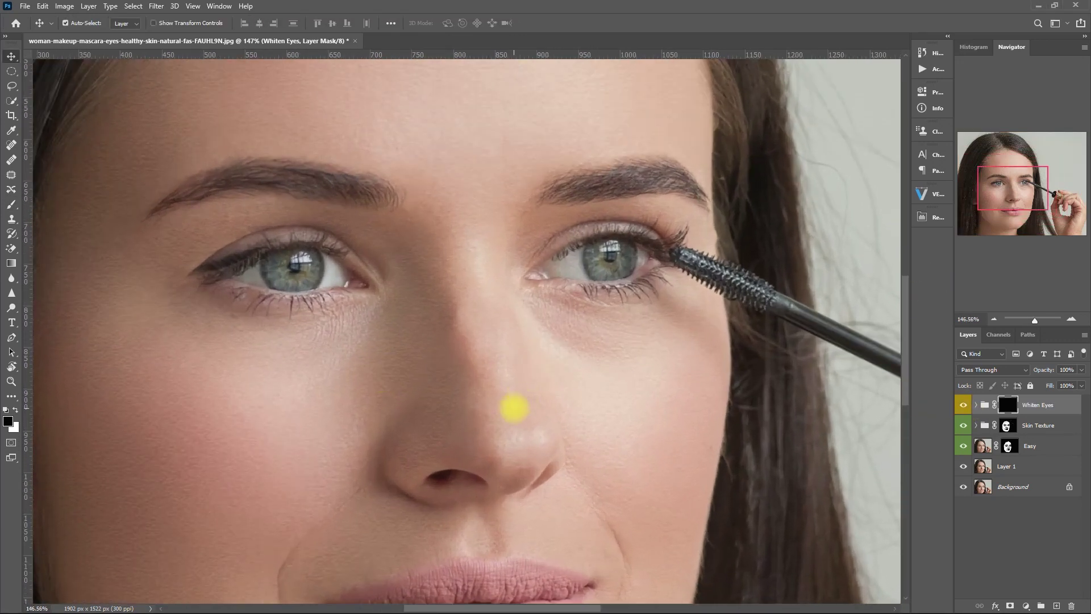
drag(515, 407, 475, 439)
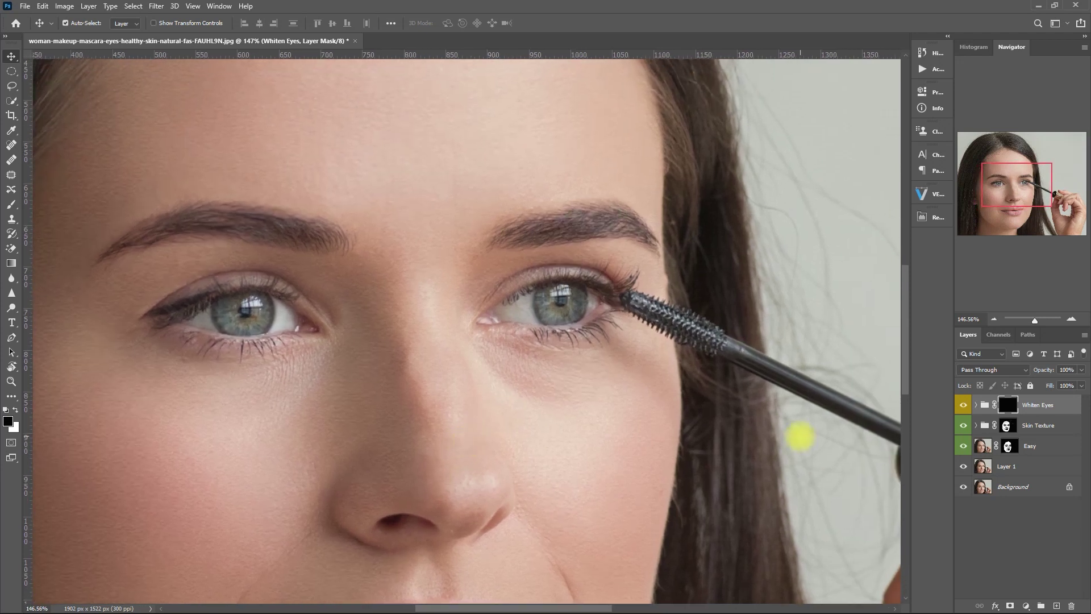
click(933, 217)
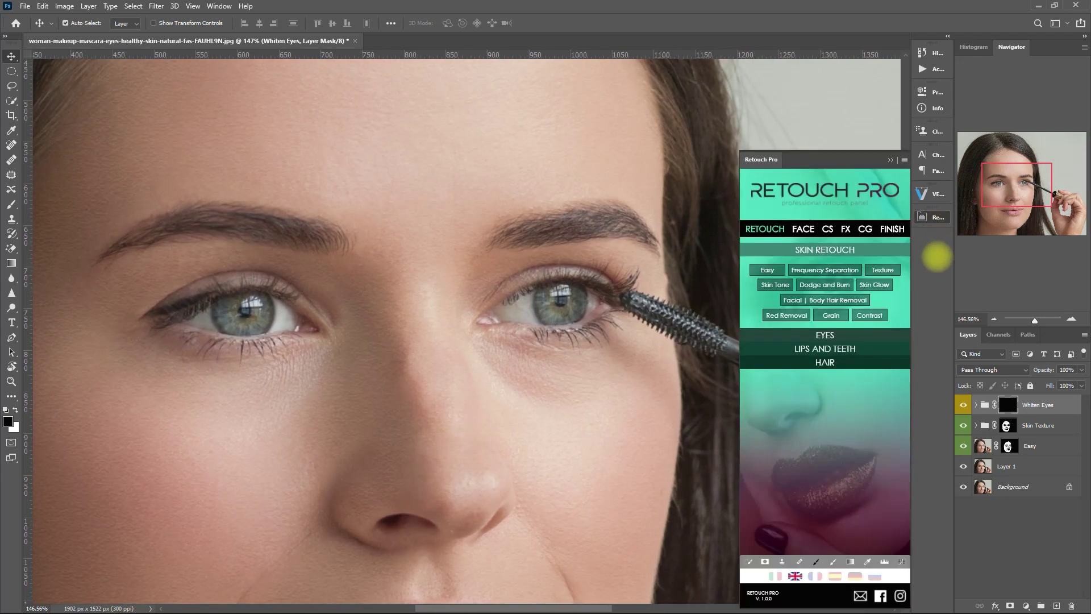
click(880, 336)
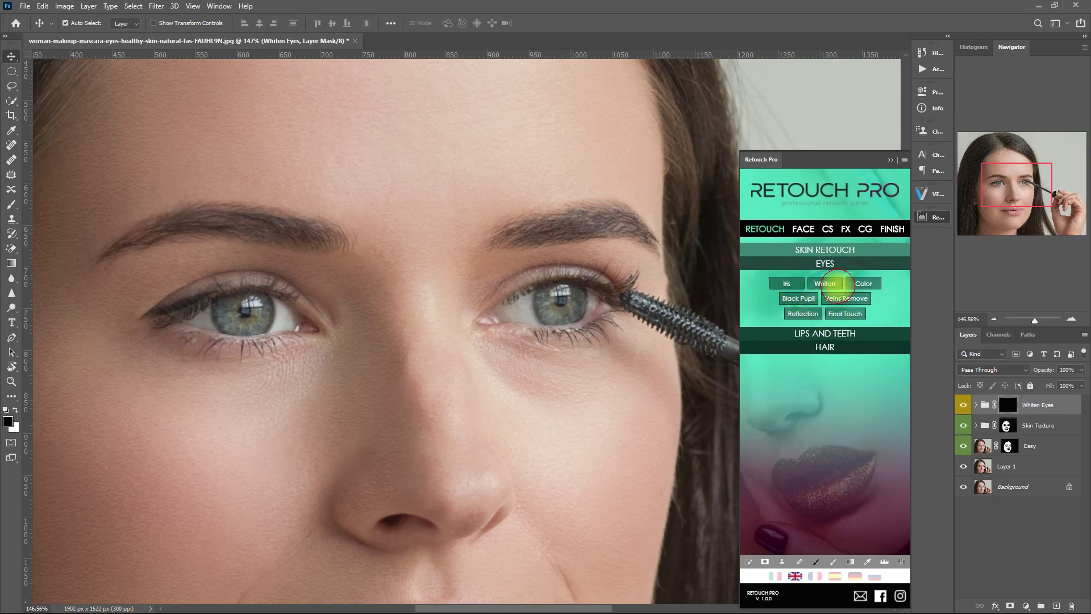
click(837, 284)
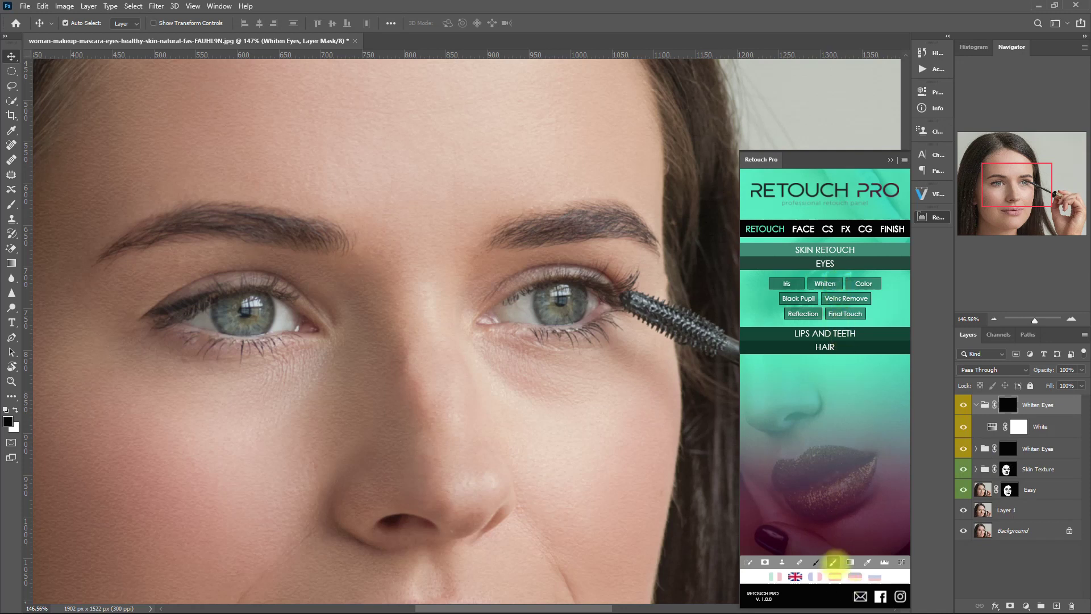
Paint the whites of both eyes in white on the new Whiten Eyes mask with a small soft brush, trimming the edge in black
click(833, 562)
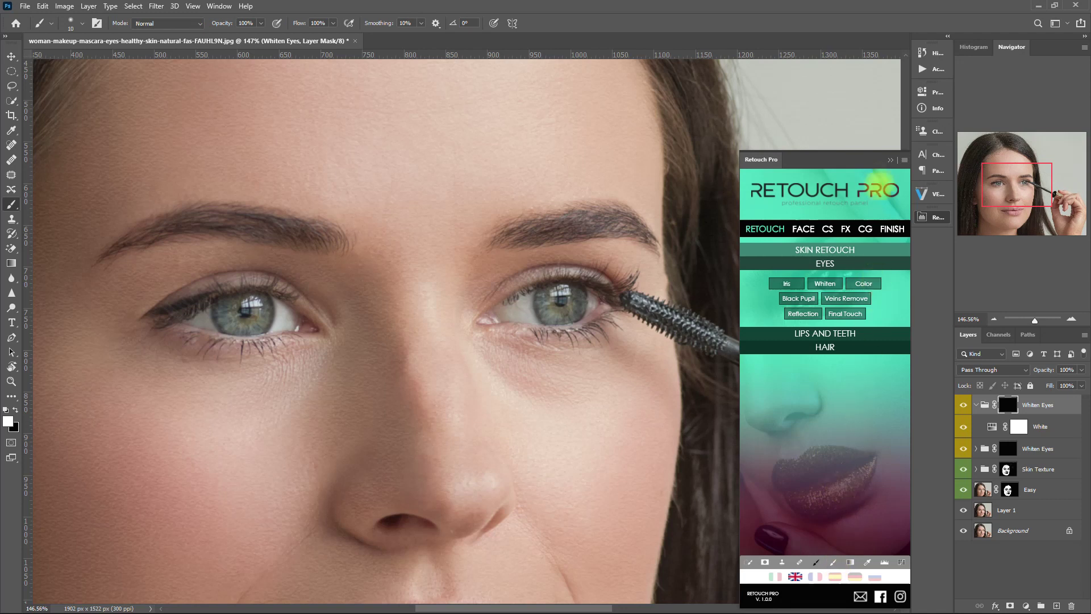
click(890, 159)
key(bracketleft)
mouse_move(500, 311)
mouse_down()
mouse_move(519, 295)
mouse_move(530, 316)
mouse_move(505, 314)
mouse_move(519, 309)
mouse_up()
mouse_move(601, 299)
mouse_down()
mouse_move(585, 295)
mouse_move(599, 325)
mouse_up()
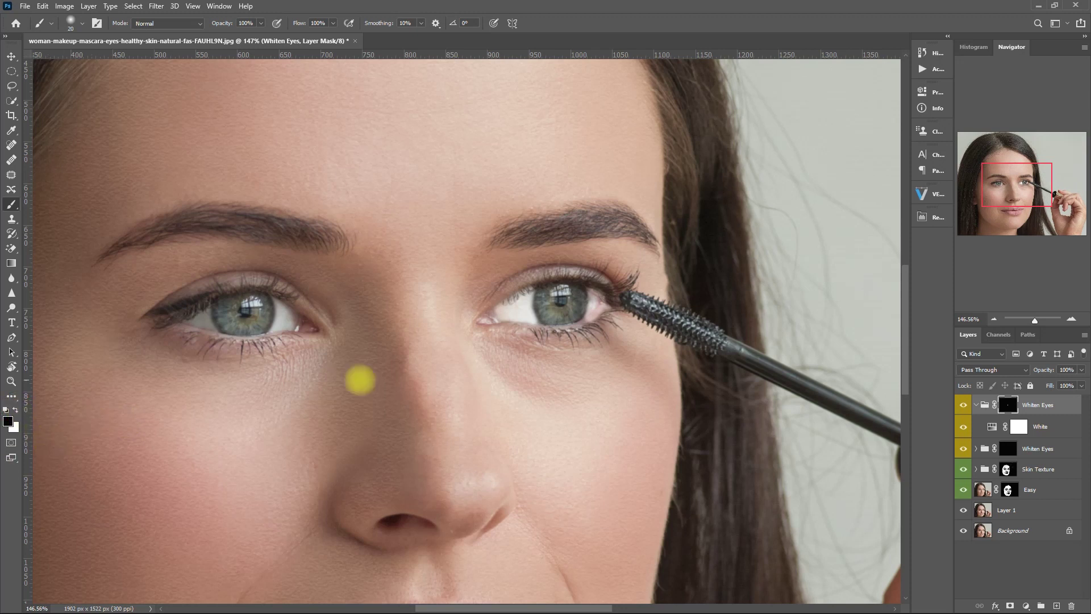
drag(588, 347, 599, 318)
click(15, 409)
mouse_move(282, 318)
mouse_down()
mouse_move(280, 286)
mouse_move(304, 320)
mouse_move(274, 341)
mouse_move(201, 319)
mouse_move(238, 328)
mouse_move(201, 337)
mouse_move(232, 309)
mouse_up()
scroll(540, 434, down, 3)
key(x)
Collapse the upper Whiten Eyes group and compare the eyes with the whitening hidden and shown
click(974, 404)
click(976, 404)
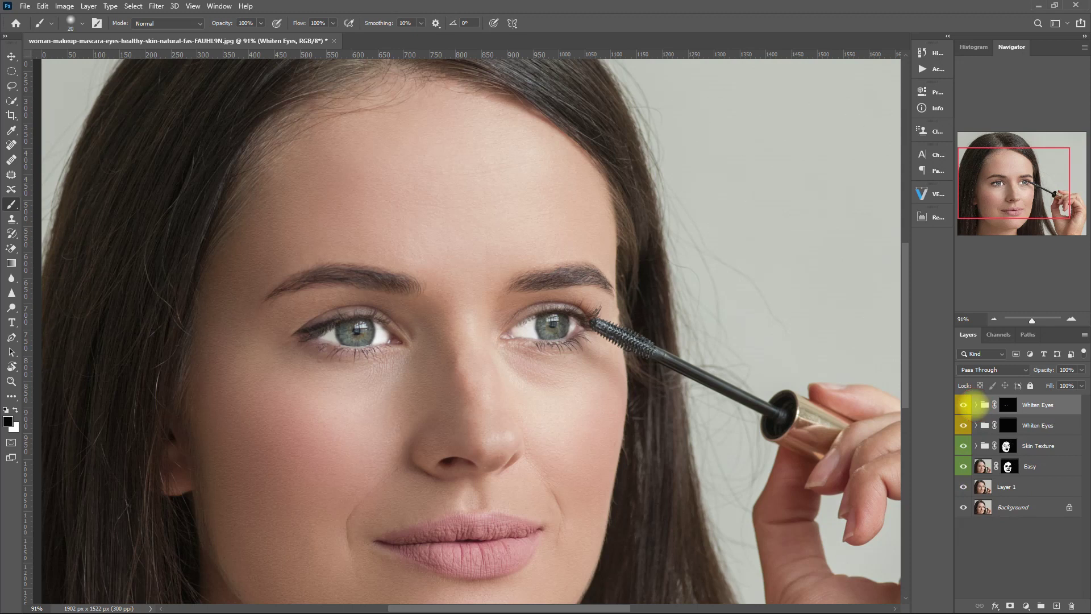
click(963, 404)
click(964, 405)
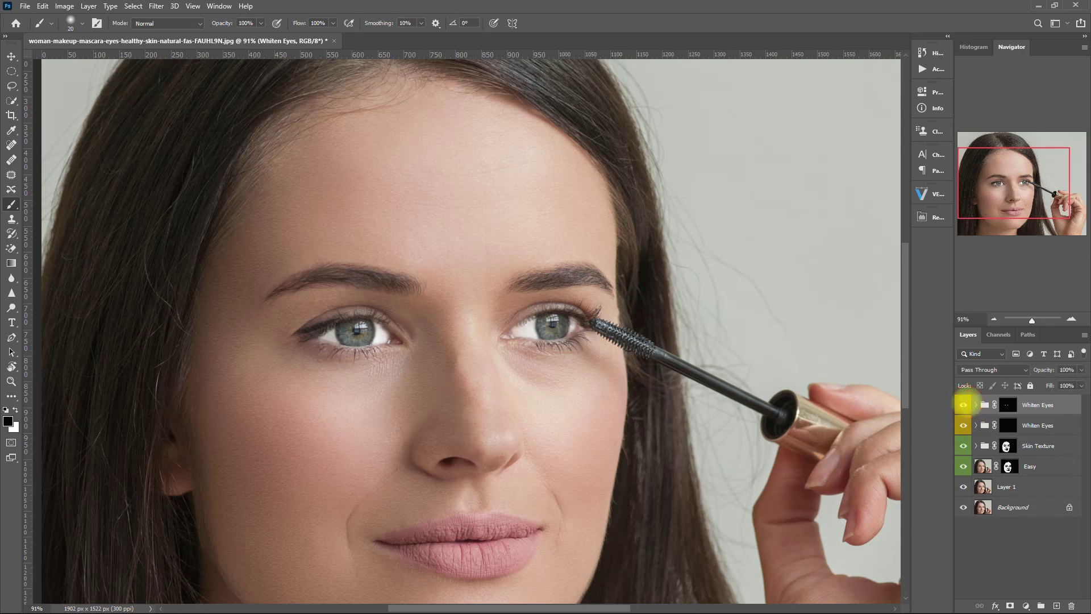
click(965, 403)
click(965, 403)
Set the upper Whiten Eyes group's opacity to 40% and compare the portrait with the group hidden and shown
click(1053, 370)
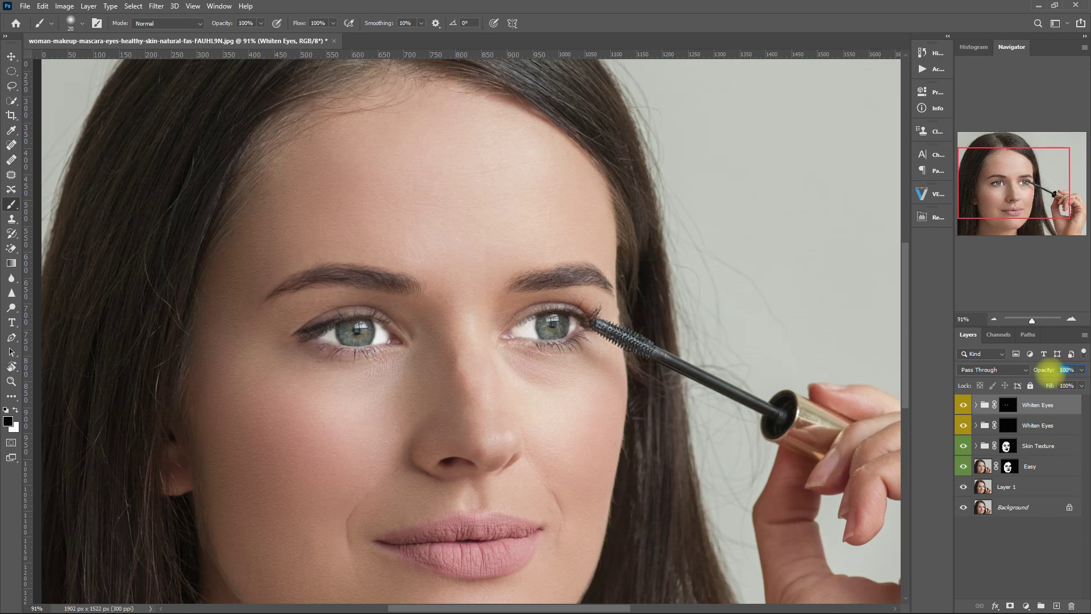
text(40)
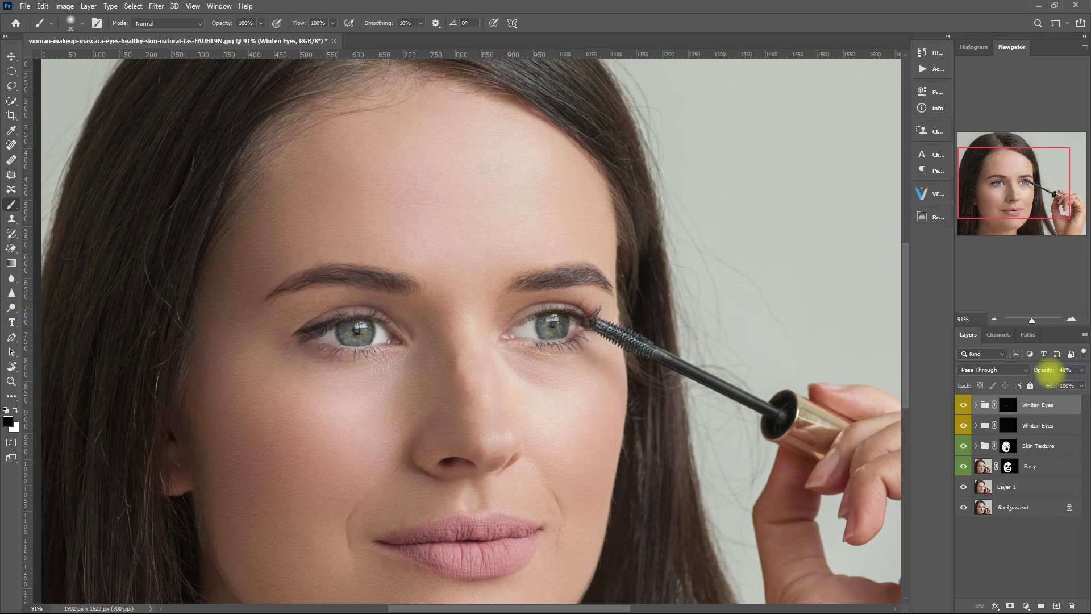
click(963, 405)
click(963, 405)
click(964, 404)
click(963, 404)
key(ctrl+0)
click(964, 404)
click(963, 404)
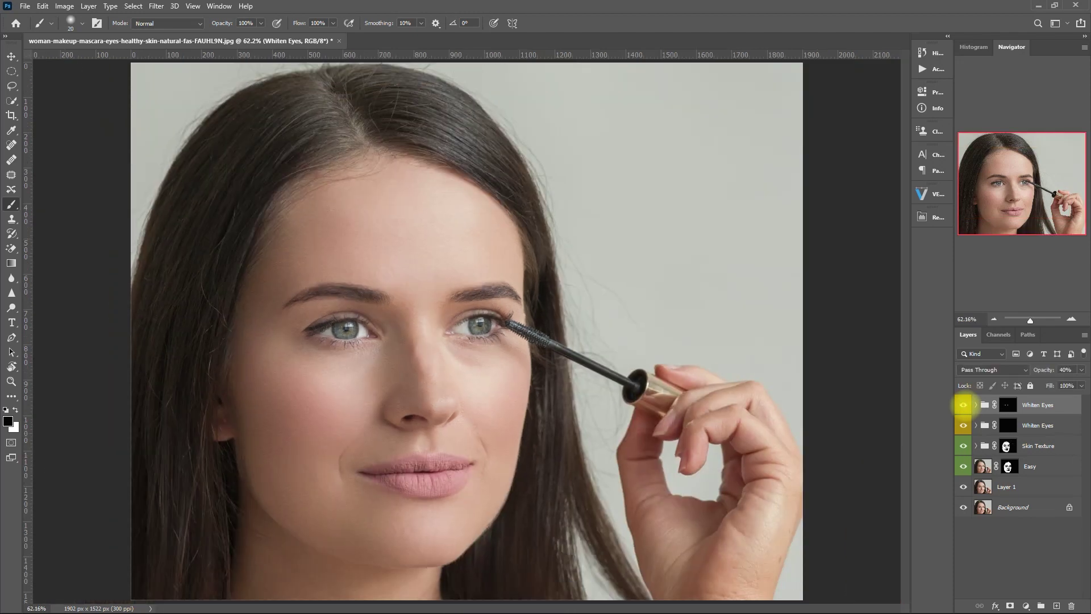
Remove the unused lower Whiten Eyes group and add an Eyes Details group with Retouch Pro's Final Touch action
key(ctrl+z)
scroll(395, 342, up, 2)
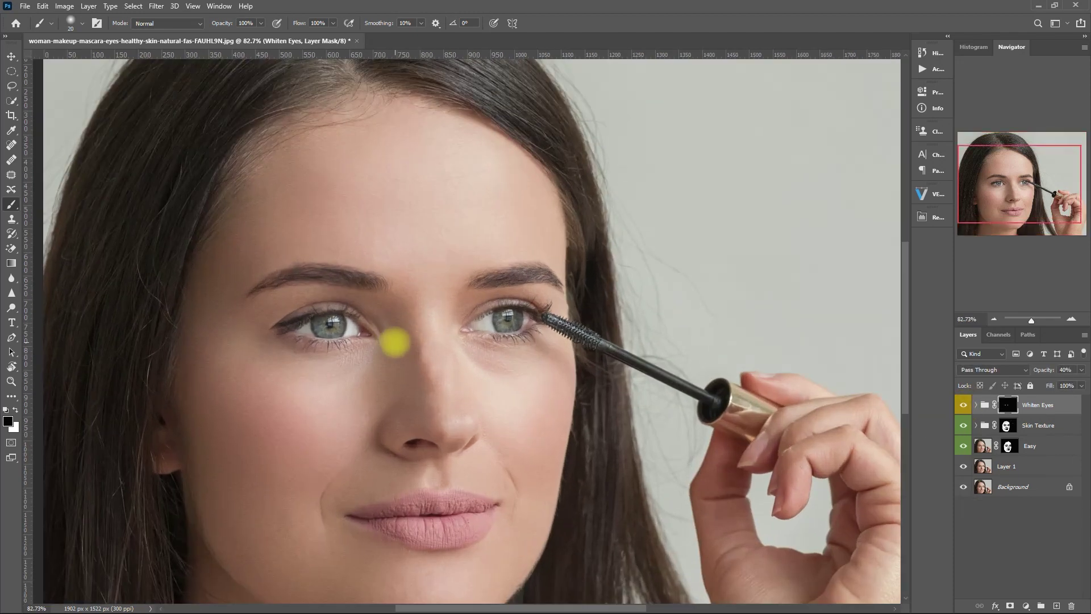
scroll(394, 342, up, 3)
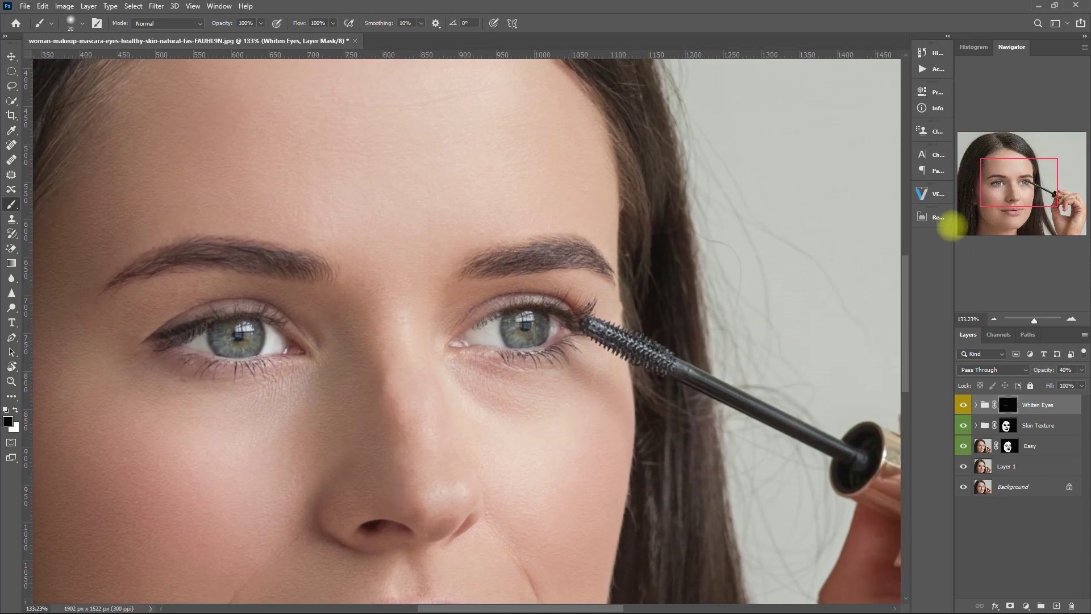
click(932, 217)
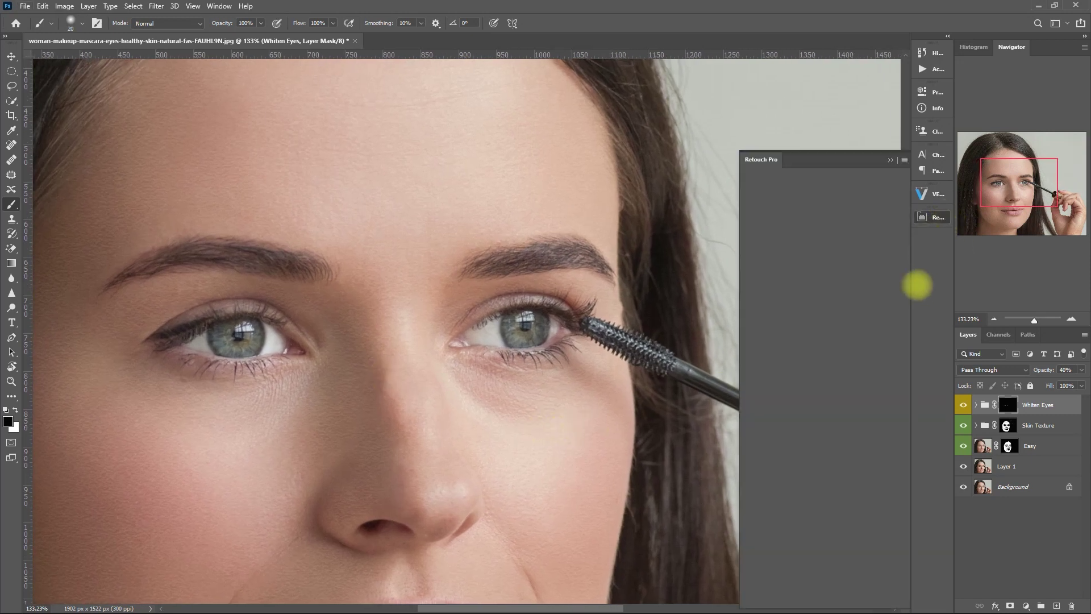
click(876, 335)
click(845, 313)
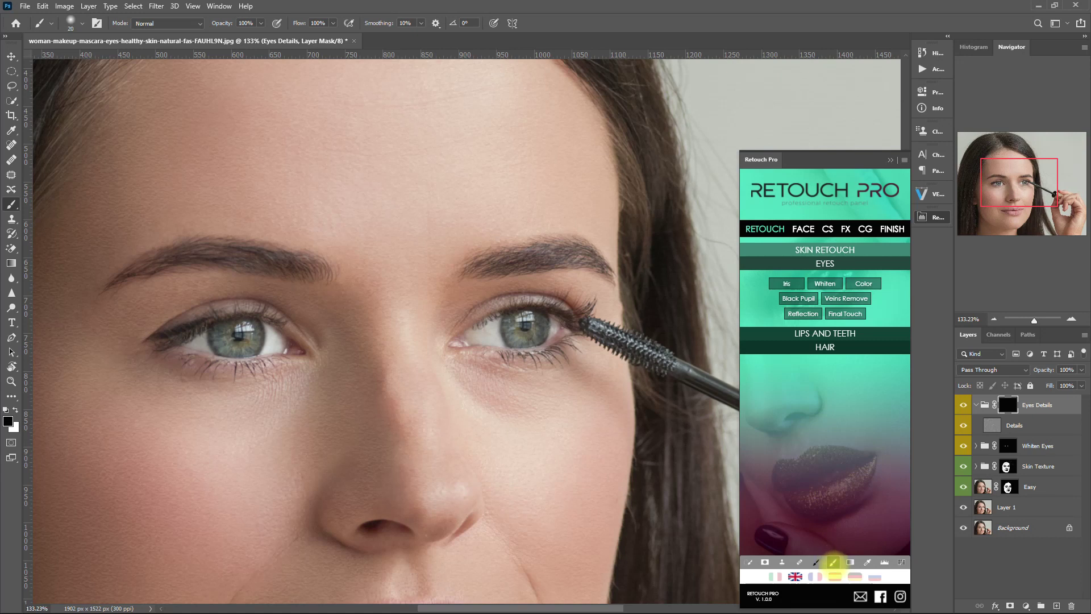
Paint both eyes in white on the Eyes Details mask, enlarging the soft brush up to 100 px
click(890, 159)
key(bracketright)
key(bracketright)
key(bracketright)
key(bracketright)
mouse_move(463, 343)
mouse_down()
mouse_move(567, 311)
mouse_move(555, 331)
mouse_move(506, 324)
mouse_up()
key(bracketright)
key(bracketright)
mouse_move(259, 332)
mouse_down()
mouse_move(183, 339)
mouse_move(245, 348)
mouse_move(162, 343)
mouse_move(206, 332)
mouse_move(270, 335)
mouse_up()
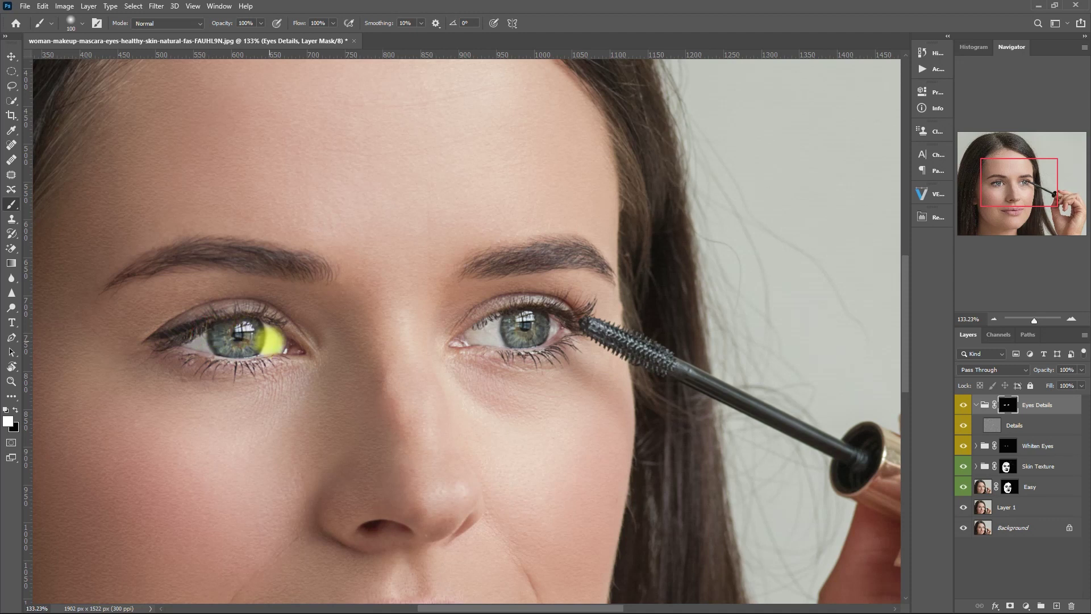
Collapse the Eyes Details group and compare the eyes with it hidden and shown, close up and in the full portrait
key(x)
click(978, 405)
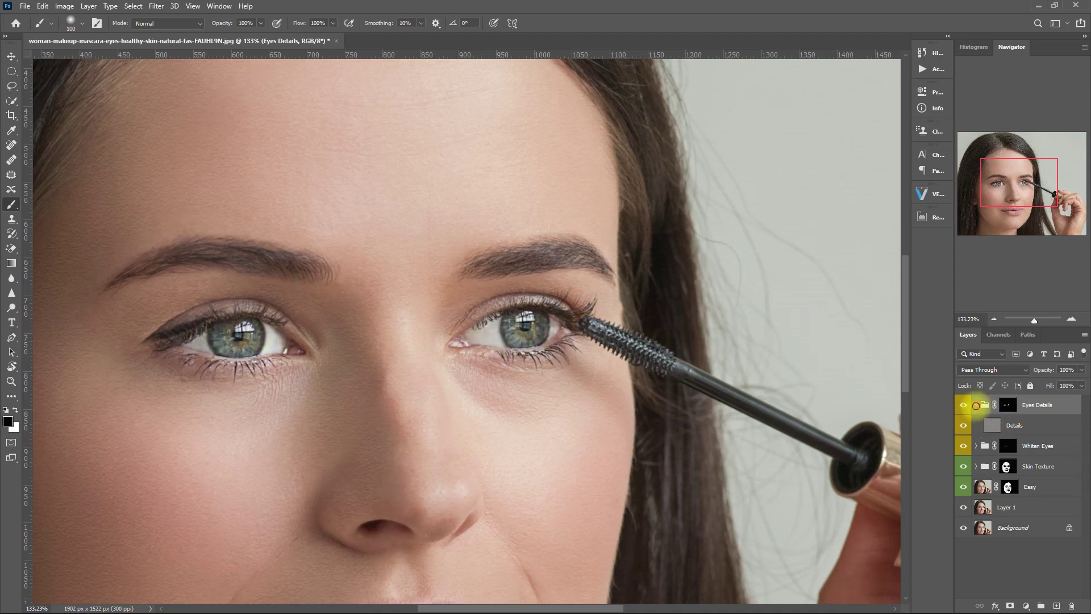
click(976, 405)
click(963, 405)
click(963, 405)
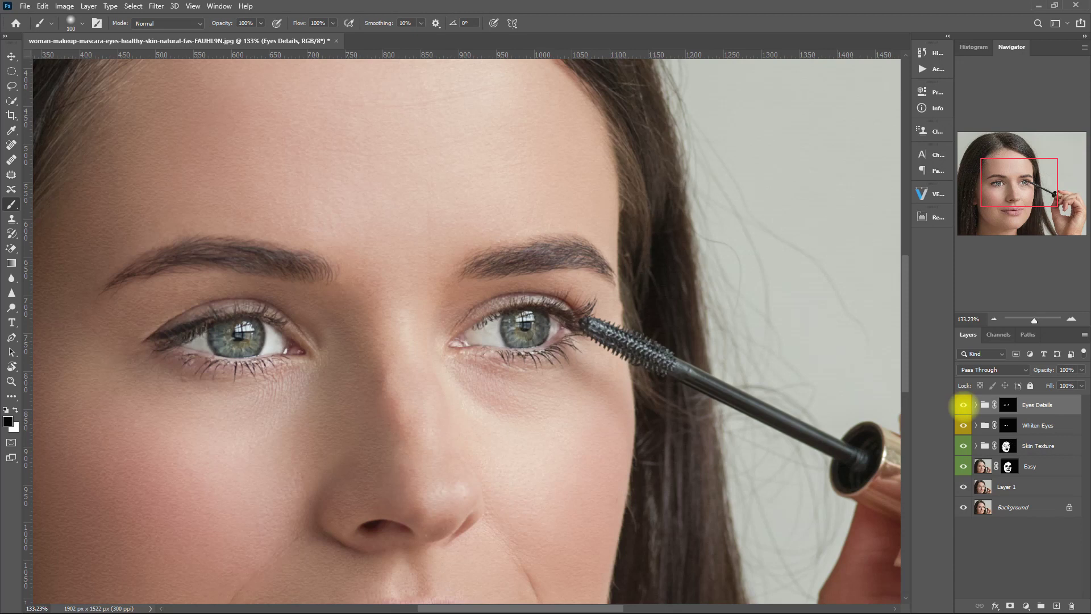
click(963, 405)
click(962, 404)
key(ctrl+0)
click(963, 404)
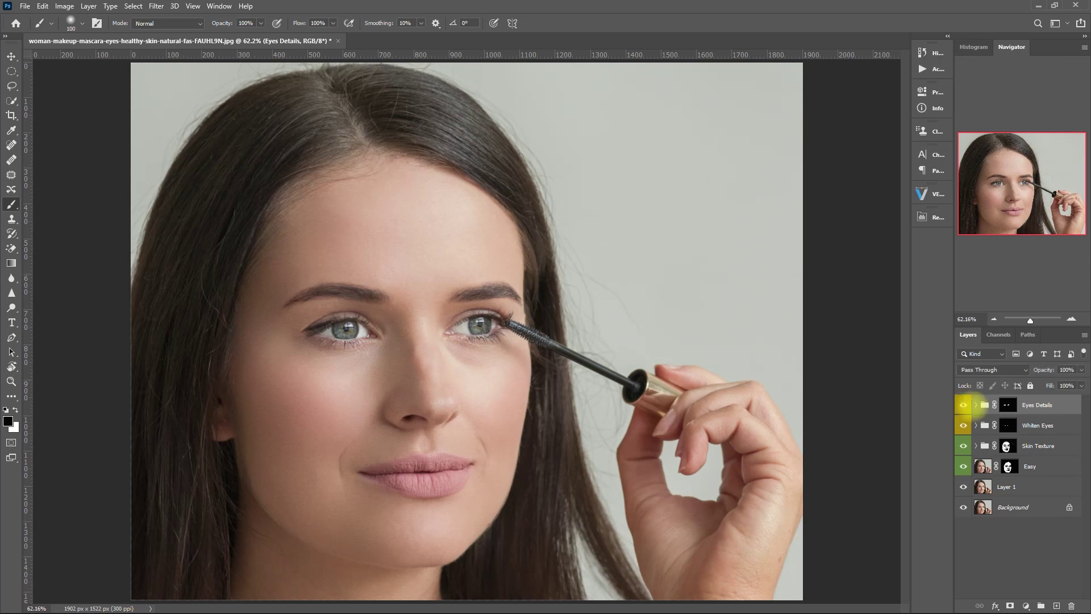
Set the Eyes Details group's opacity to 50% and compare the eyes with and without it
click(1066, 369)
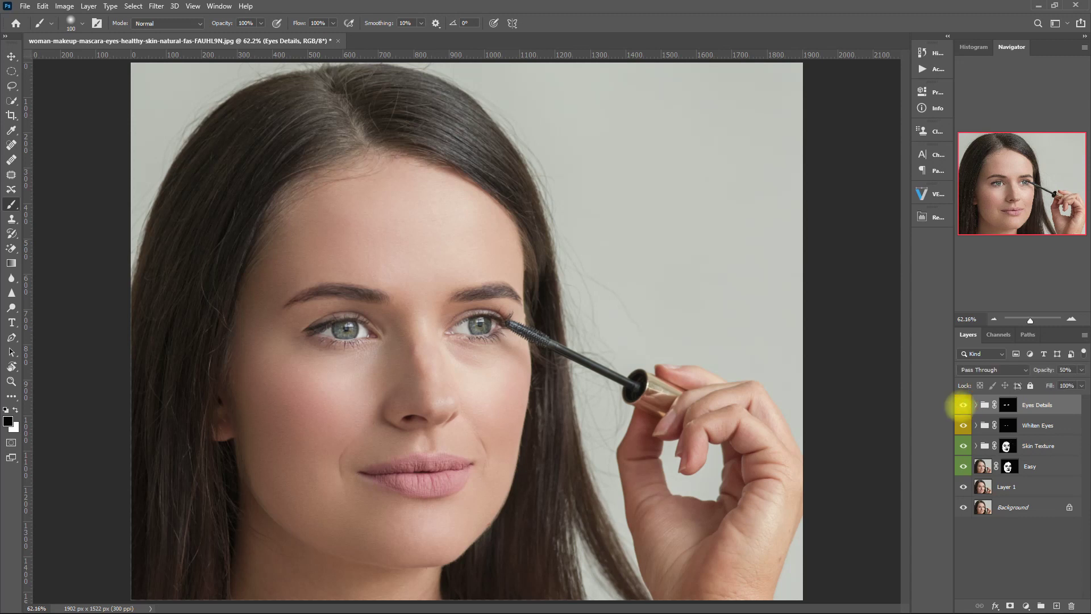
scroll(462, 316, up, 3)
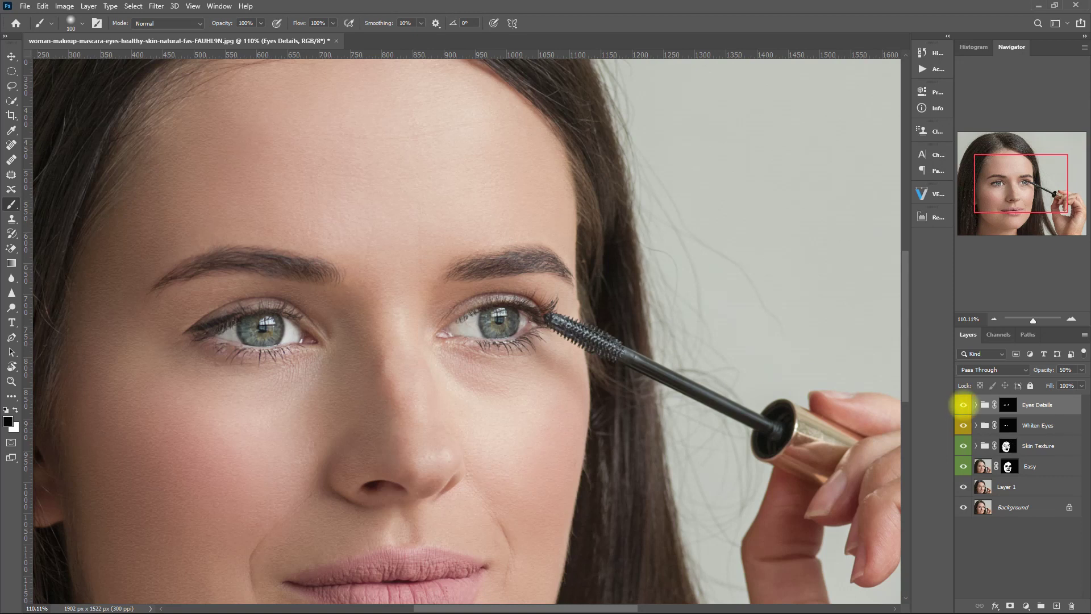
click(962, 405)
key(ctrl+0)
key(v)
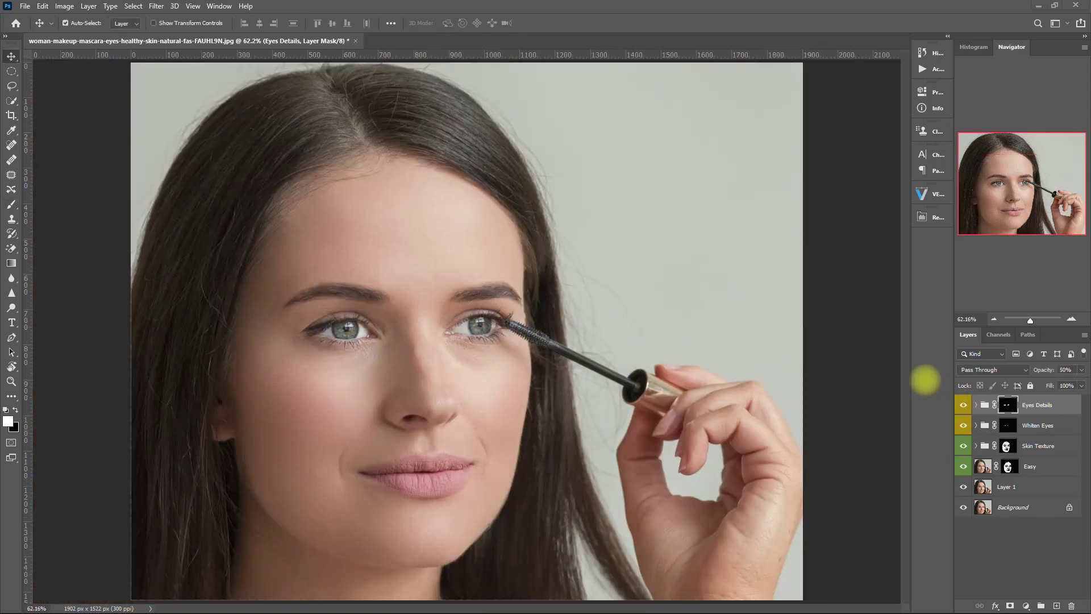
Add the Lipstick Color group with Retouch Pro's Add Lipstick action and ready a white brush on the group's mask
scroll(429, 515, up, 2)
scroll(429, 516, up, 2)
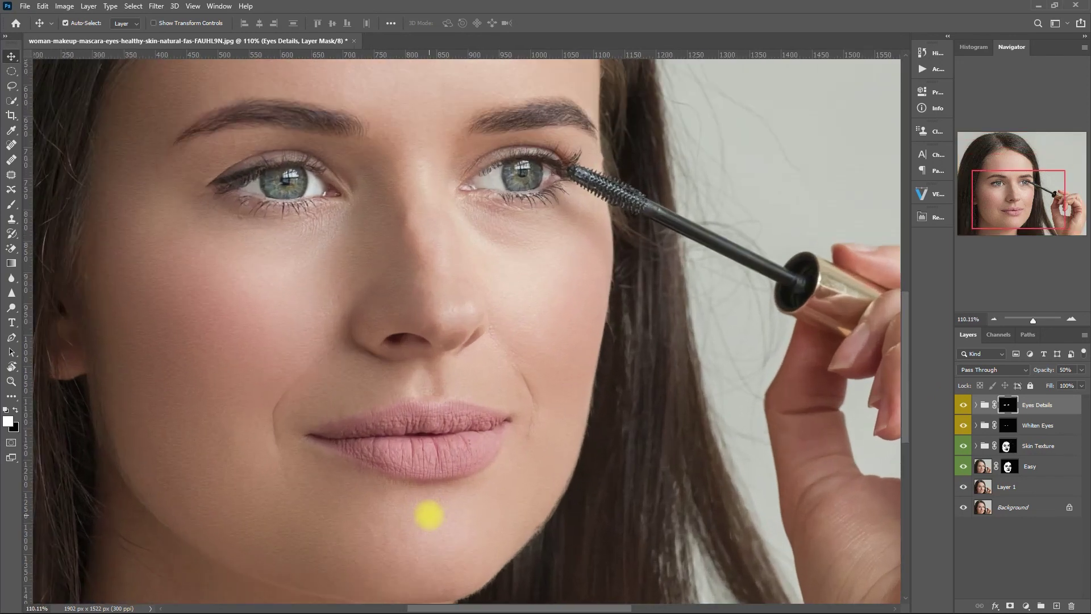
scroll(453, 476, down, 3)
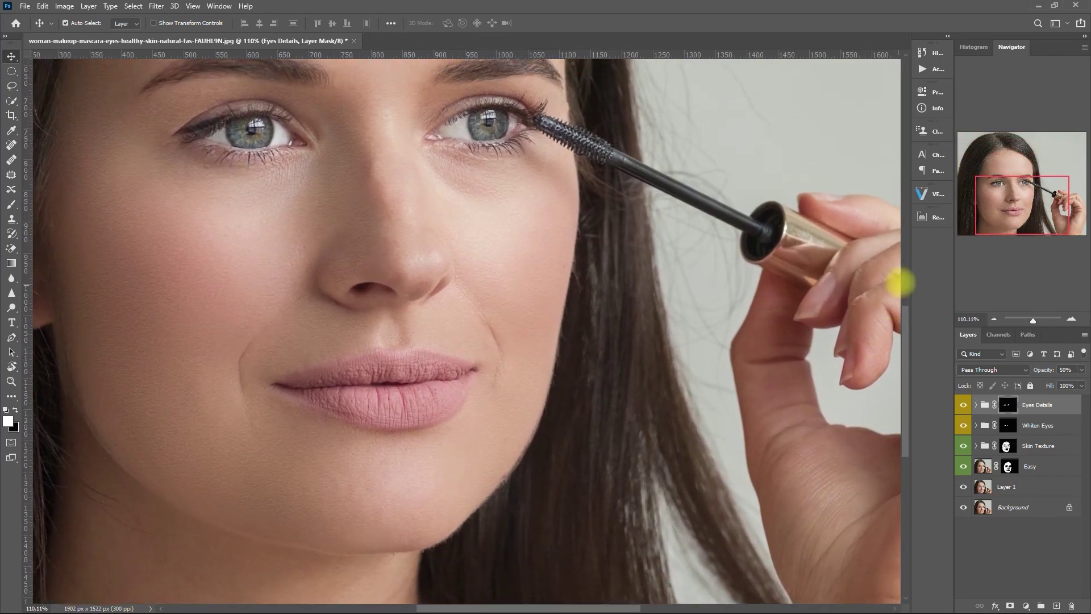
click(934, 216)
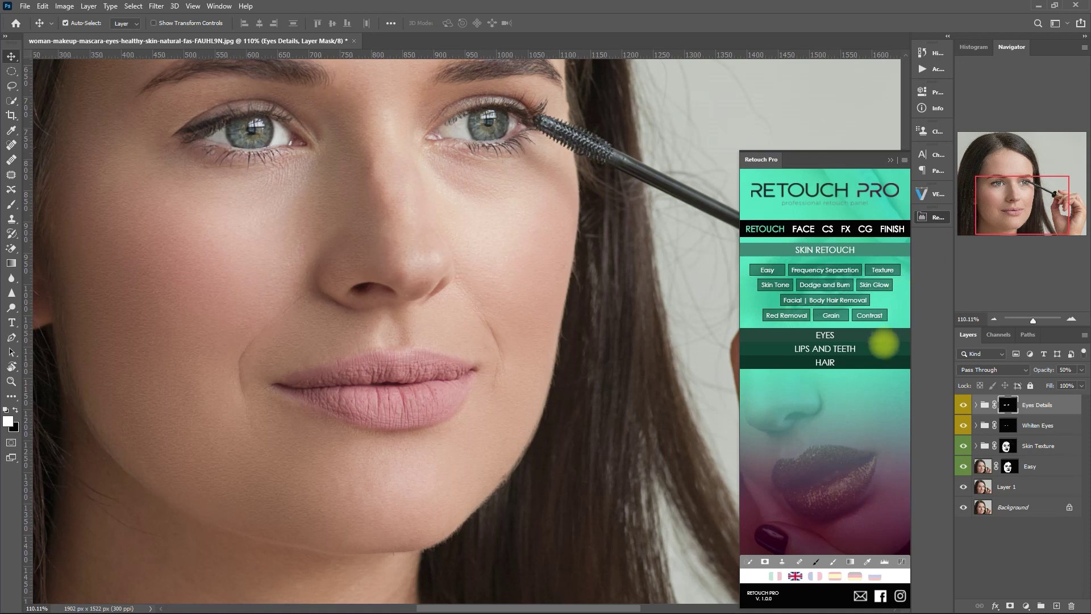
click(881, 349)
click(806, 312)
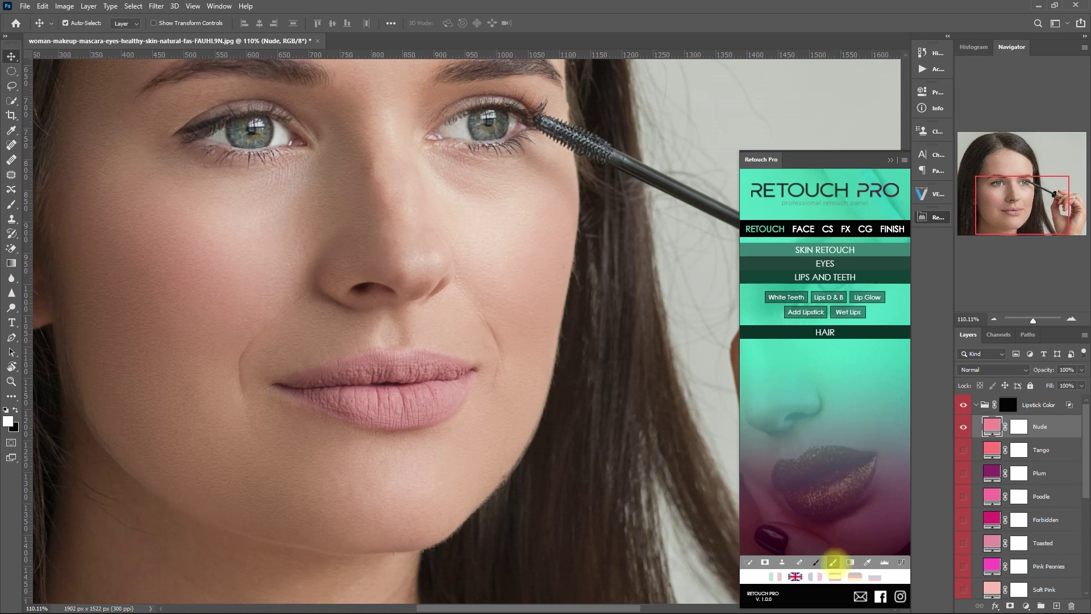
click(833, 562)
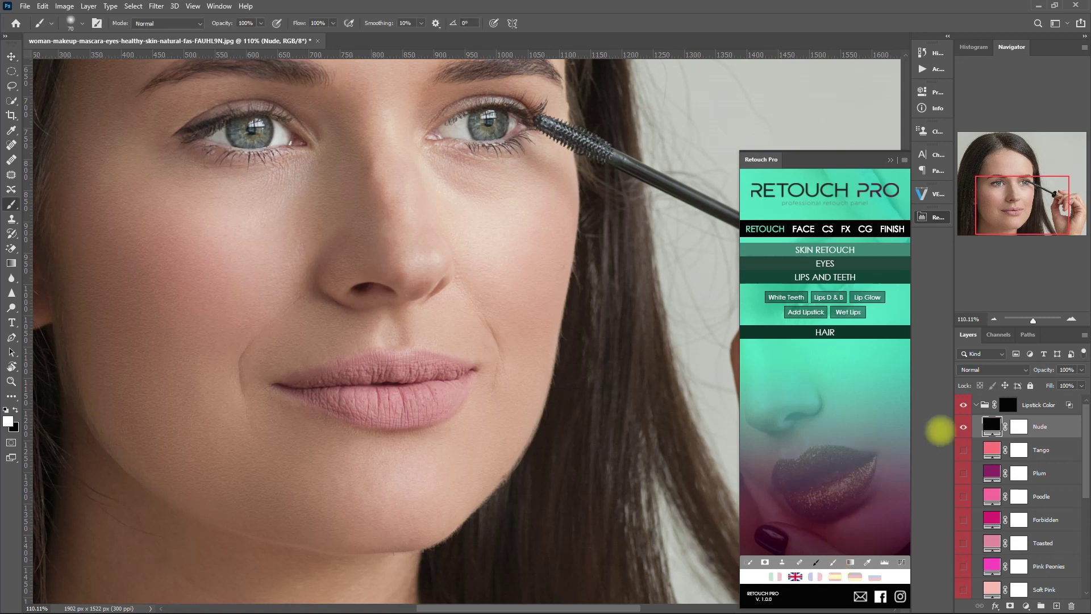
click(1008, 404)
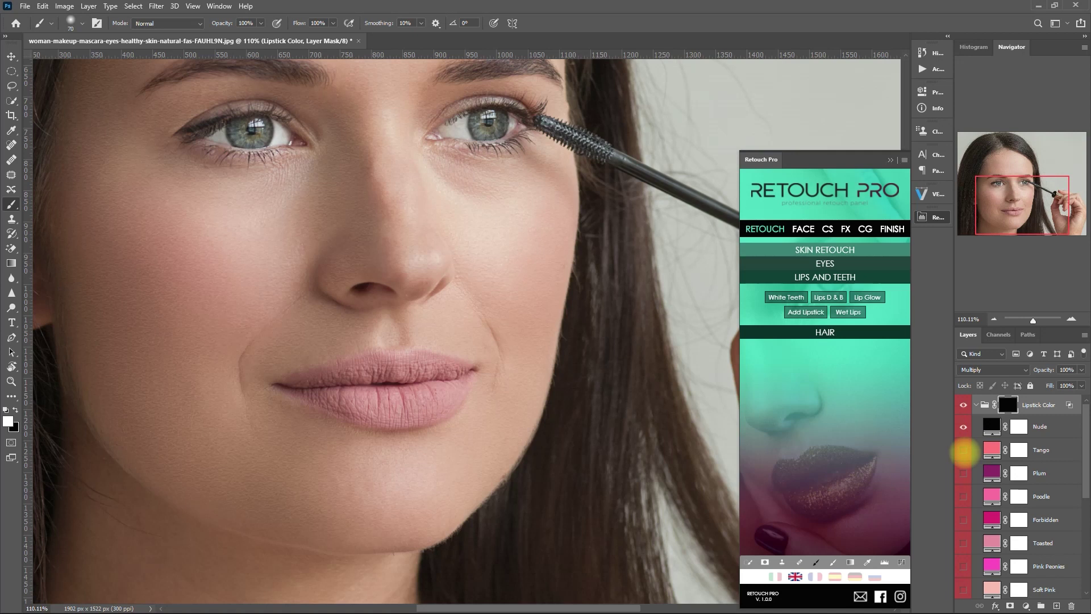
Show the Tango shade instead of Nude and paint the lips in white on the Lipstick Color mask
click(963, 451)
click(963, 426)
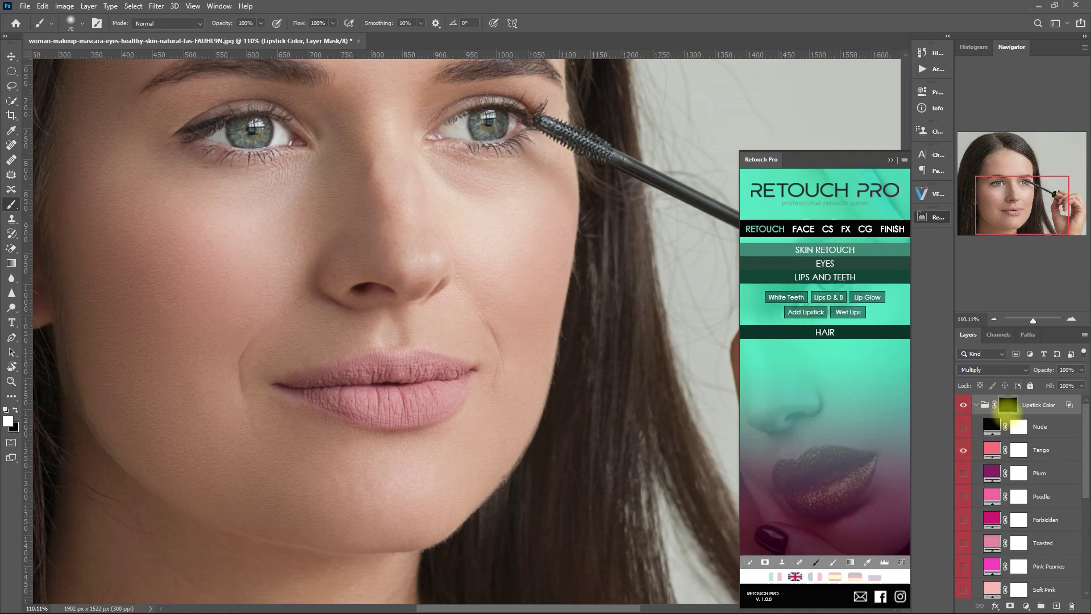
mouse_move(394, 382)
mouse_down()
mouse_move(428, 381)
mouse_move(387, 371)
mouse_move(345, 390)
mouse_move(389, 407)
mouse_move(439, 392)
mouse_move(442, 402)
mouse_move(378, 415)
mouse_move(295, 386)
mouse_move(426, 364)
mouse_move(454, 373)
mouse_up()
key(])
key(])
key(])
key([)
key([)
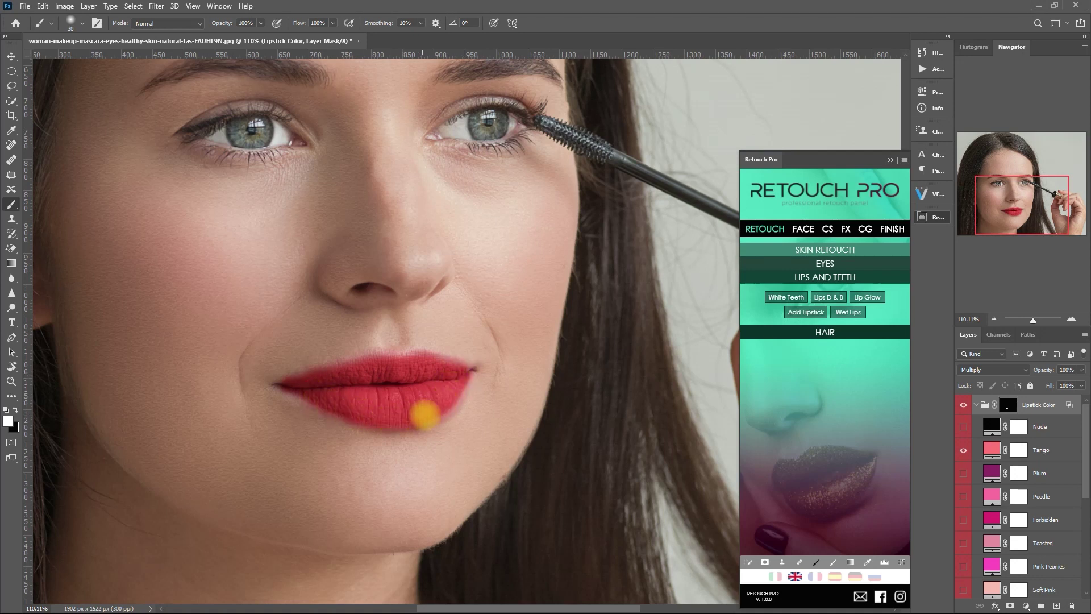
Clean up the edges of the painted lips on the Lipstick Color mask, using a black brush reduced to 20 px
key(bracketright)
key(bracketleft)
key(bracketleft)
key(bracketleft)
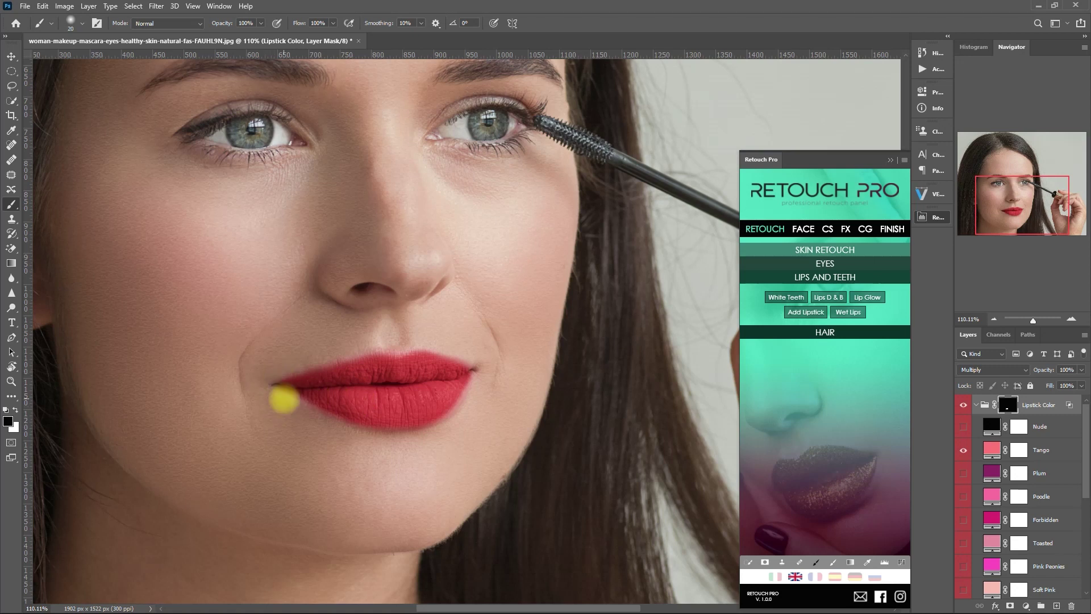
Compare the full portrait with the Lipstick Color group hidden and shown, and set the group's opacity to 75%
click(932, 217)
key(ctrl+0)
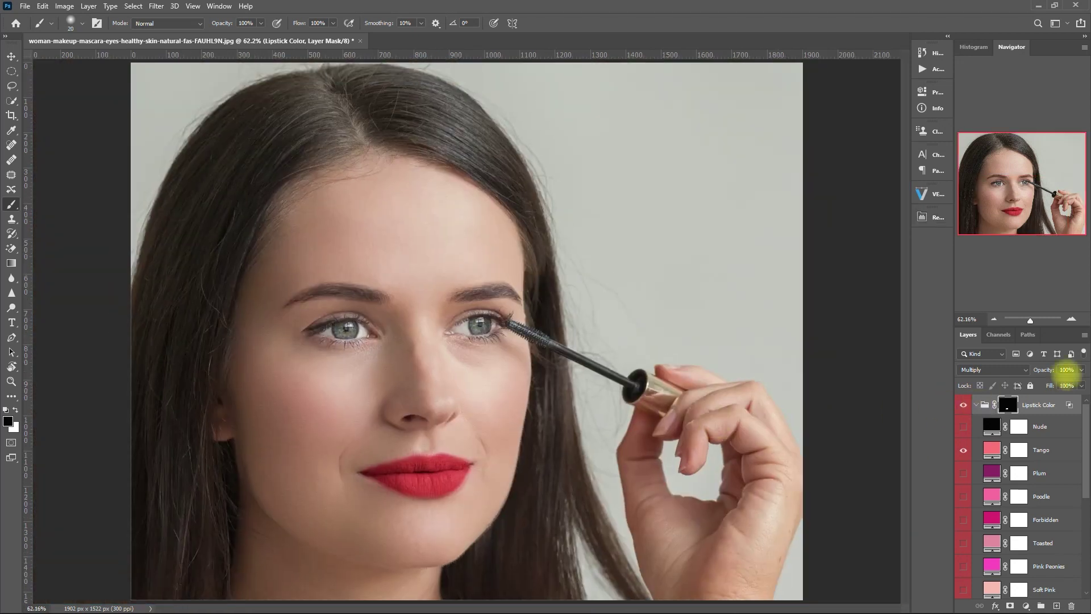
click(977, 405)
click(963, 404)
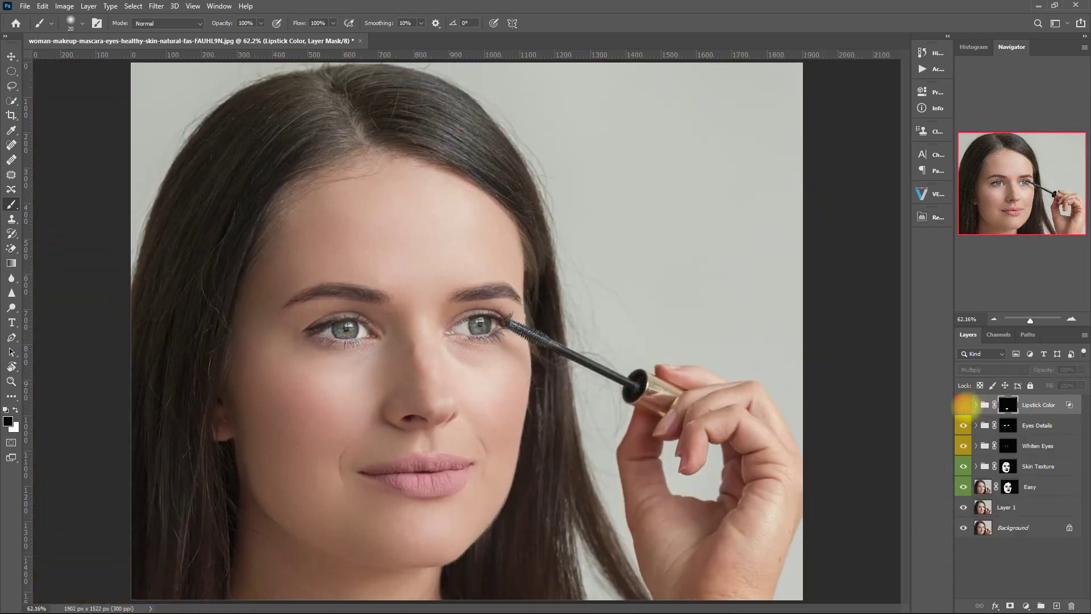
click(963, 405)
click(964, 405)
click(963, 405)
click(1081, 369)
drag(1081, 382, 1068, 383)
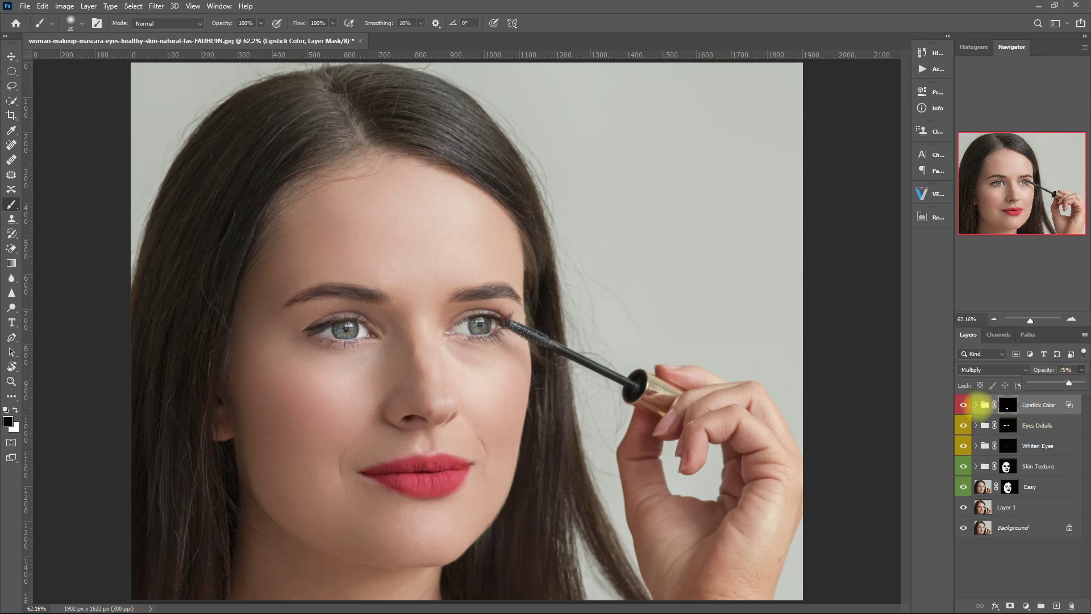
Hide the Tango shade and preview Poodle, Toasted, Soft Pink, Preppy Red and Sepia on the lips one at a time
click(976, 404)
scroll(963, 429, down, 1)
click(963, 430)
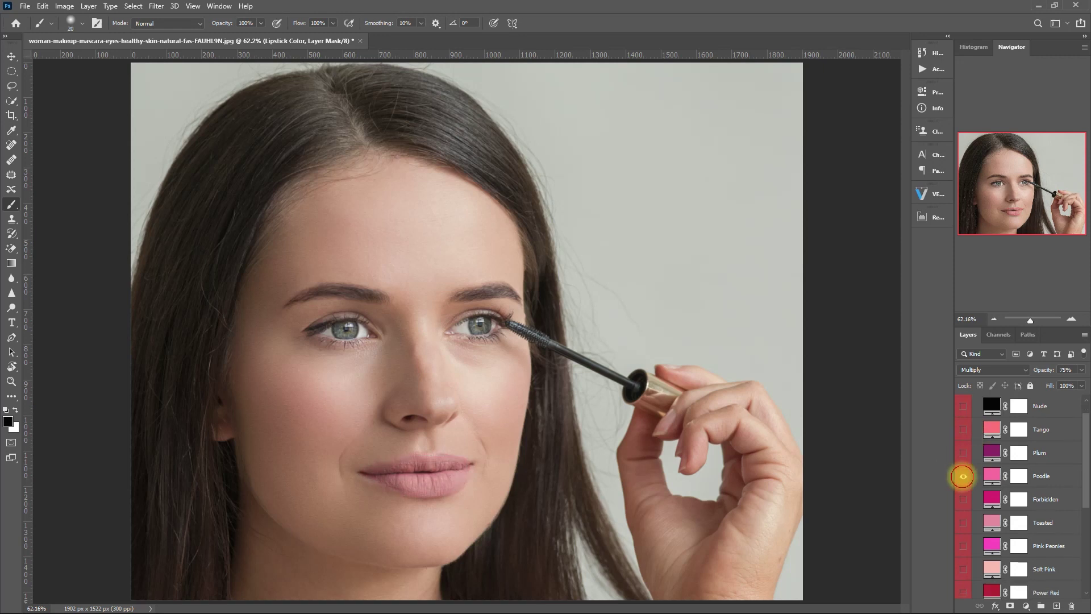
click(963, 522)
click(963, 523)
click(963, 569)
scroll(964, 569, down, 3)
click(963, 466)
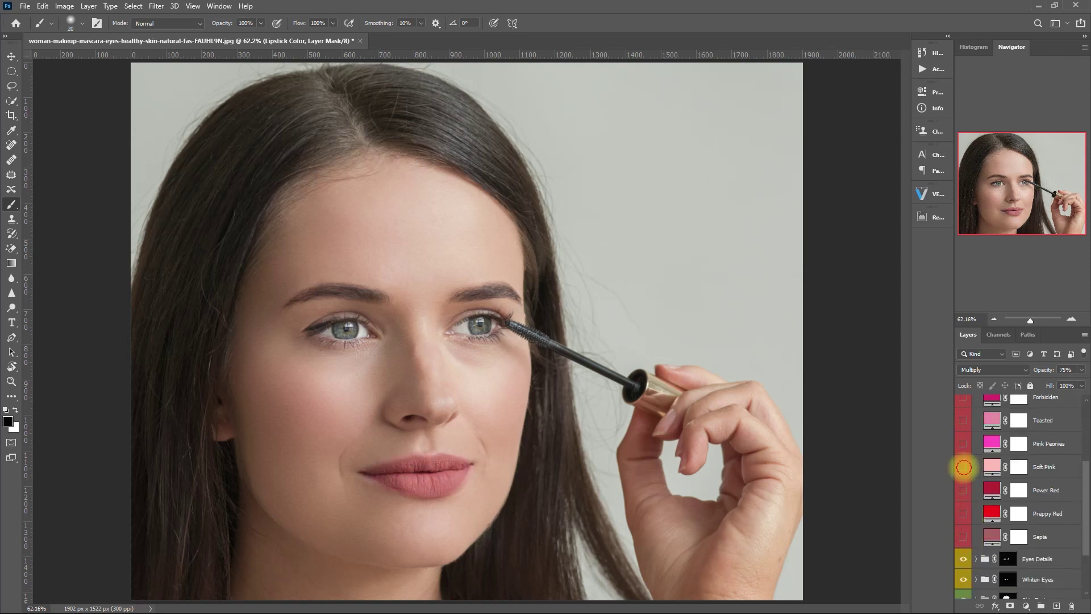
click(963, 513)
click(963, 513)
click(963, 536)
click(963, 537)
Compare the Toasted and Tango shades, leave only Toasted showing, and collapse the Lipstick Color group
click(963, 420)
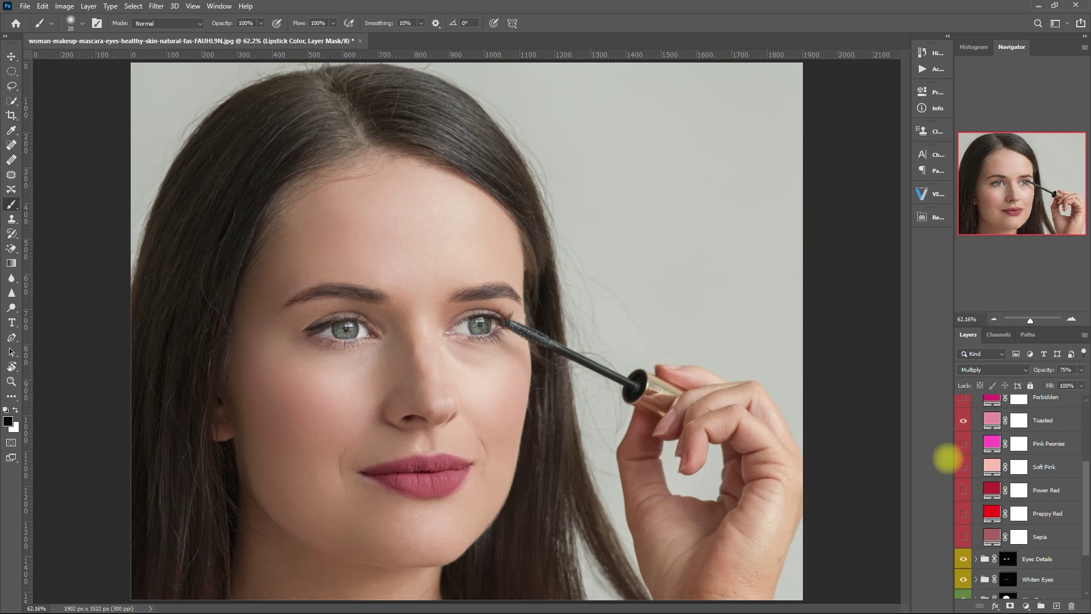
scroll(945, 455, up, 4)
click(964, 408)
click(964, 409)
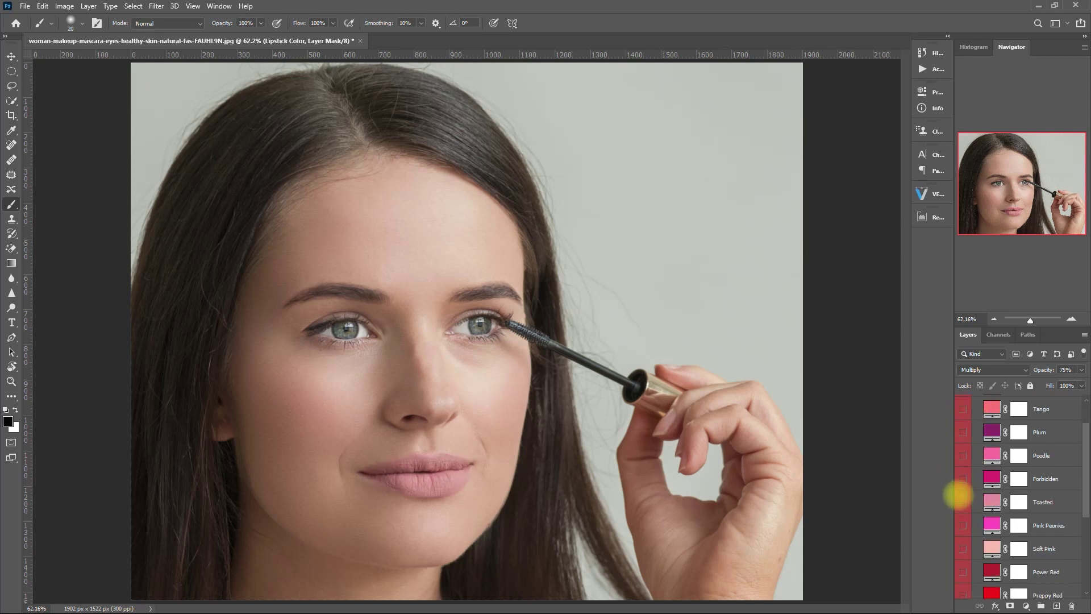
scroll(960, 494, down, 1)
click(964, 482)
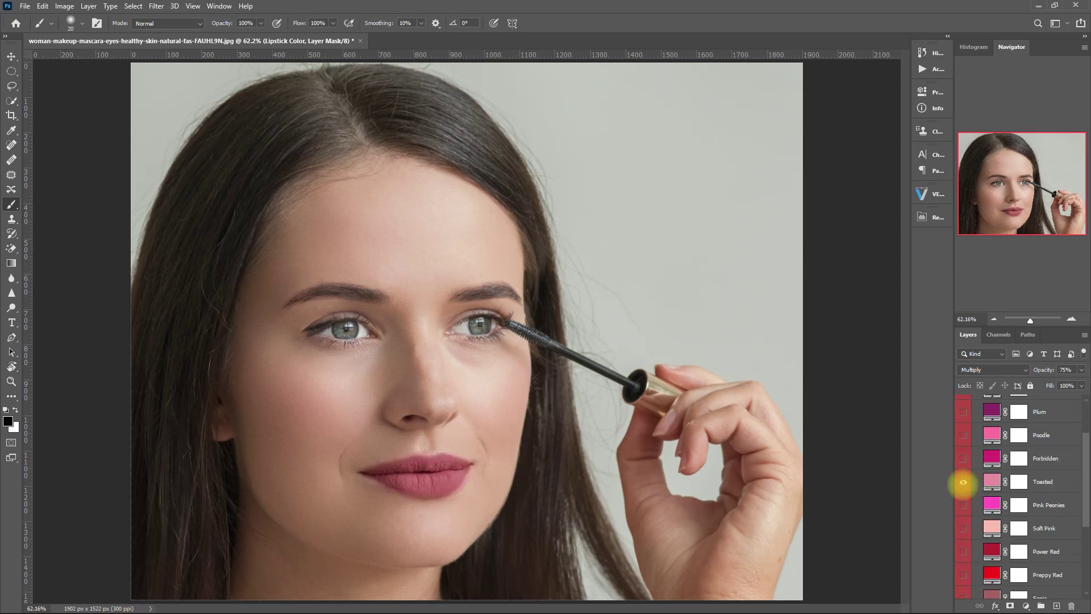
scroll(1068, 443, up, 3)
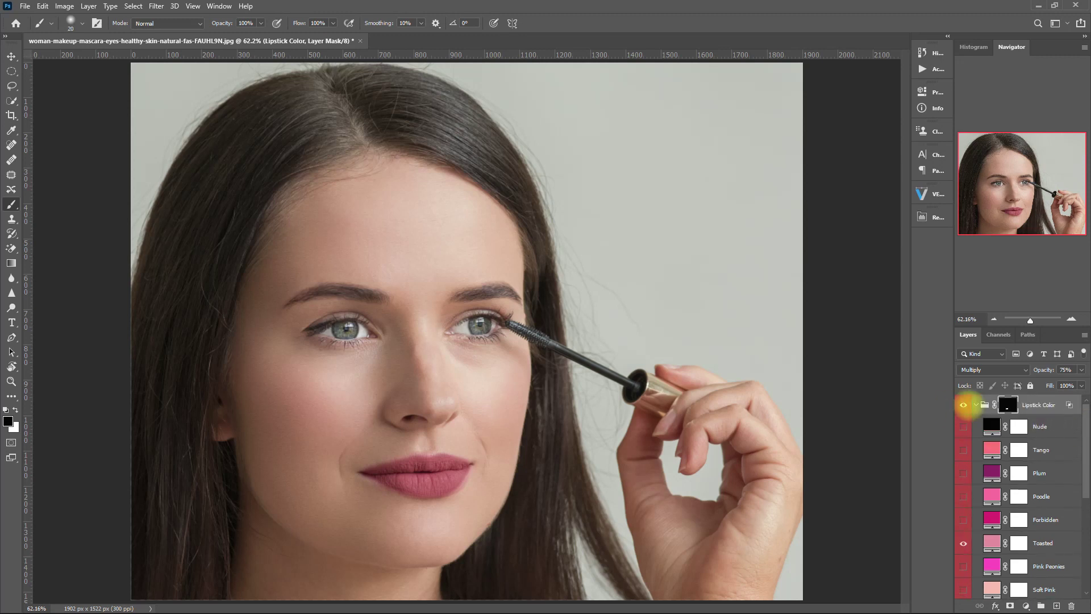
click(984, 403)
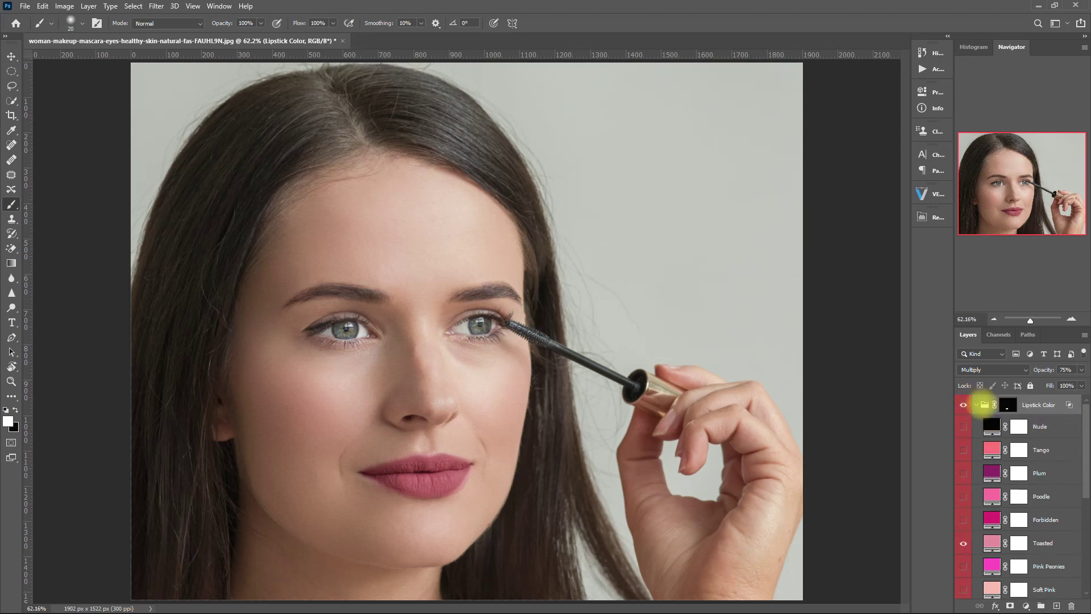
click(976, 405)
Refine the lip edges on the Lipstick Color mask in black and white with the soft brush at up to 45 px
scroll(434, 487, up, 5)
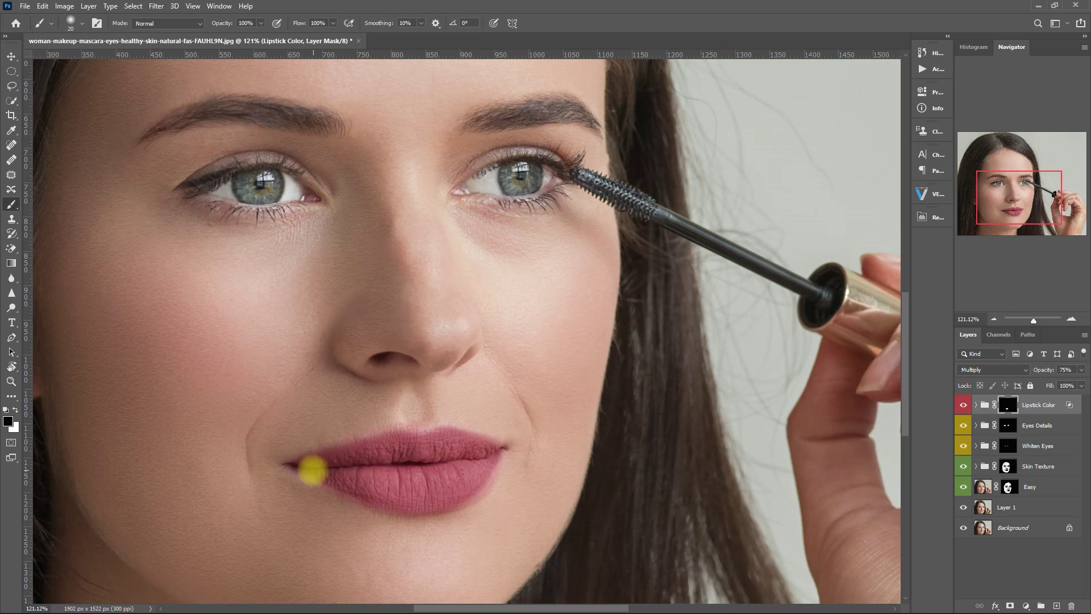
key(bracketright)
key(bracketright)
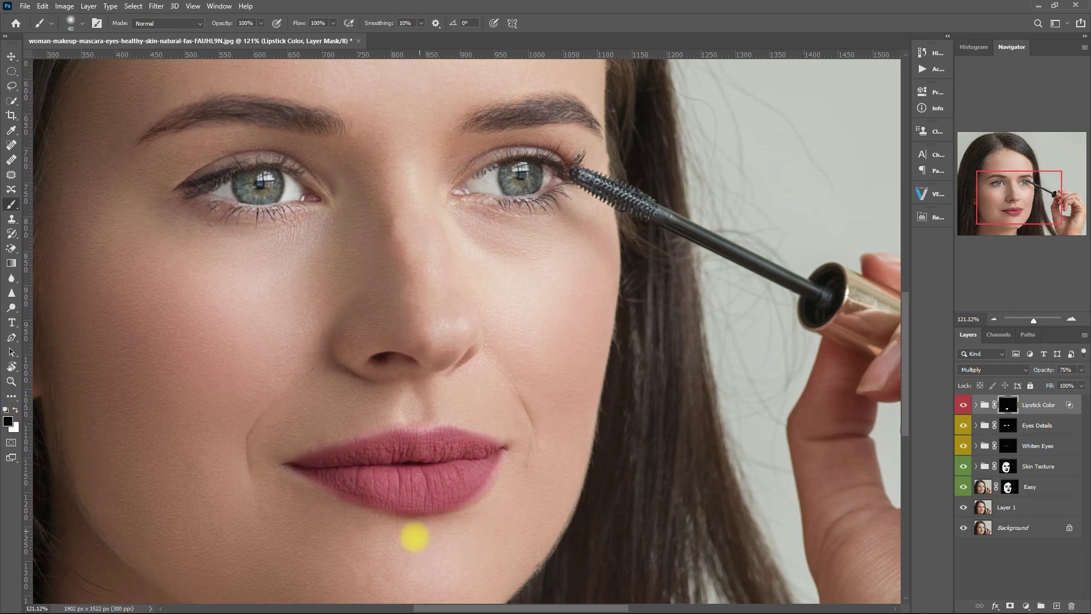
key(bracketleft)
key(bracketleft)
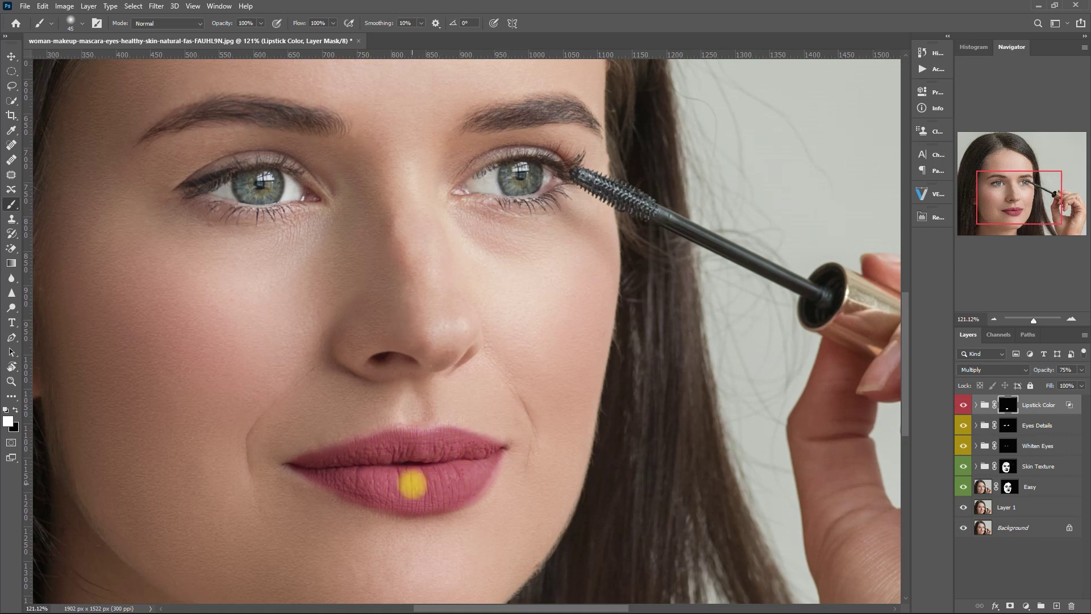
key(v)
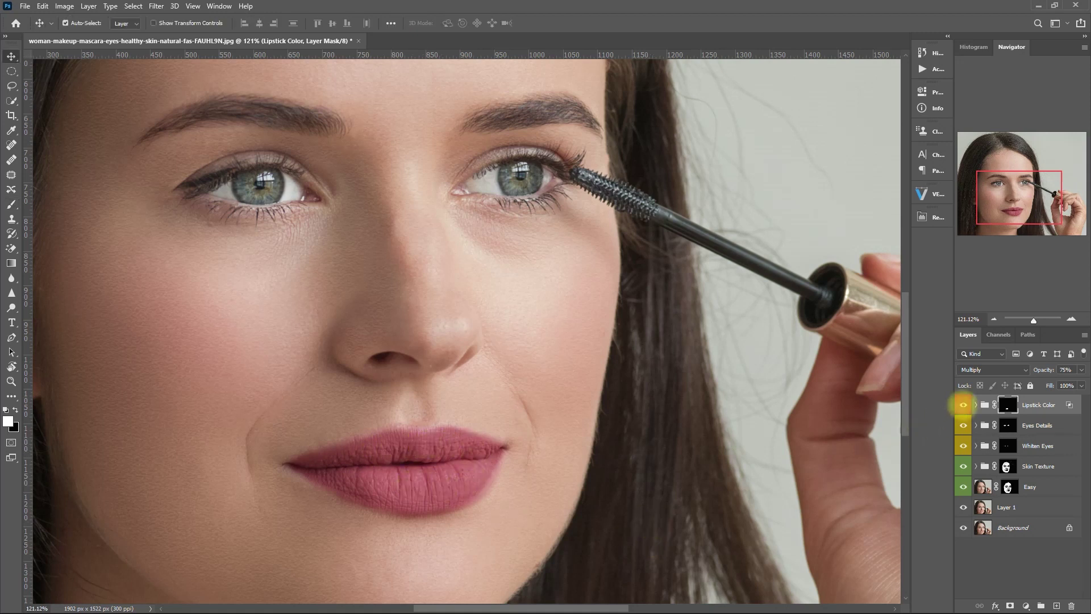
Compare the lips with the Lipstick Color group hidden and shown, close up and in the full portrait
click(963, 405)
click(963, 405)
click(963, 404)
click(963, 404)
key(ctrl+0)
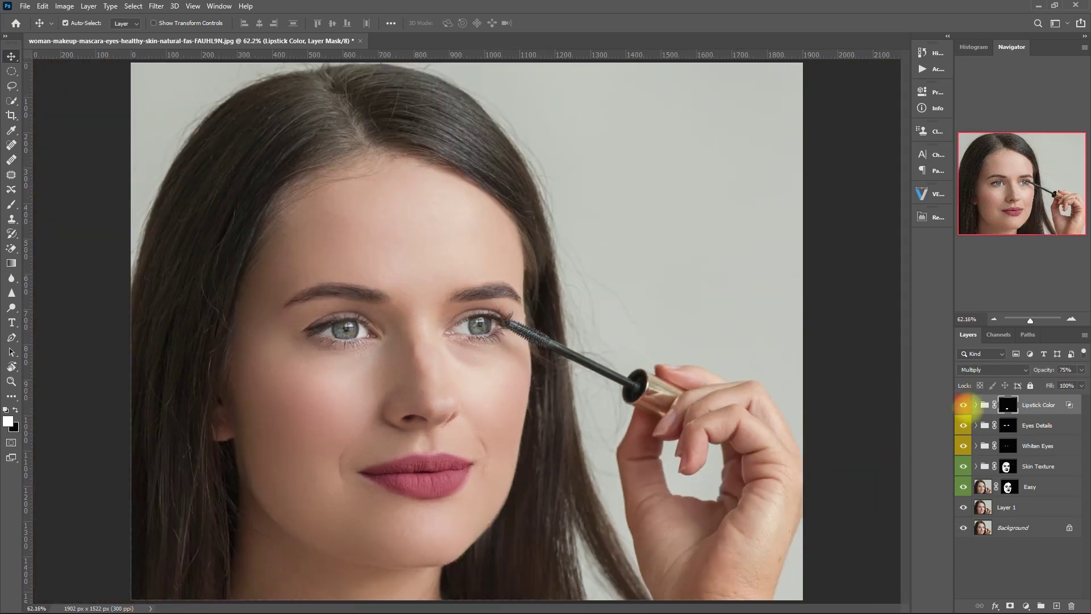
click(963, 404)
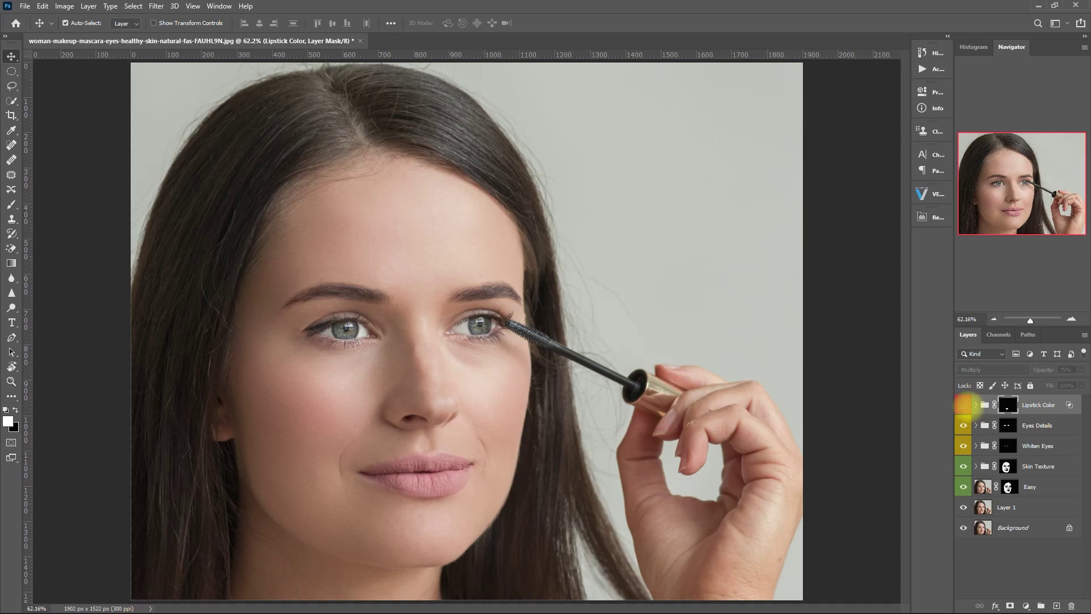
click(964, 404)
click(963, 405)
click(963, 404)
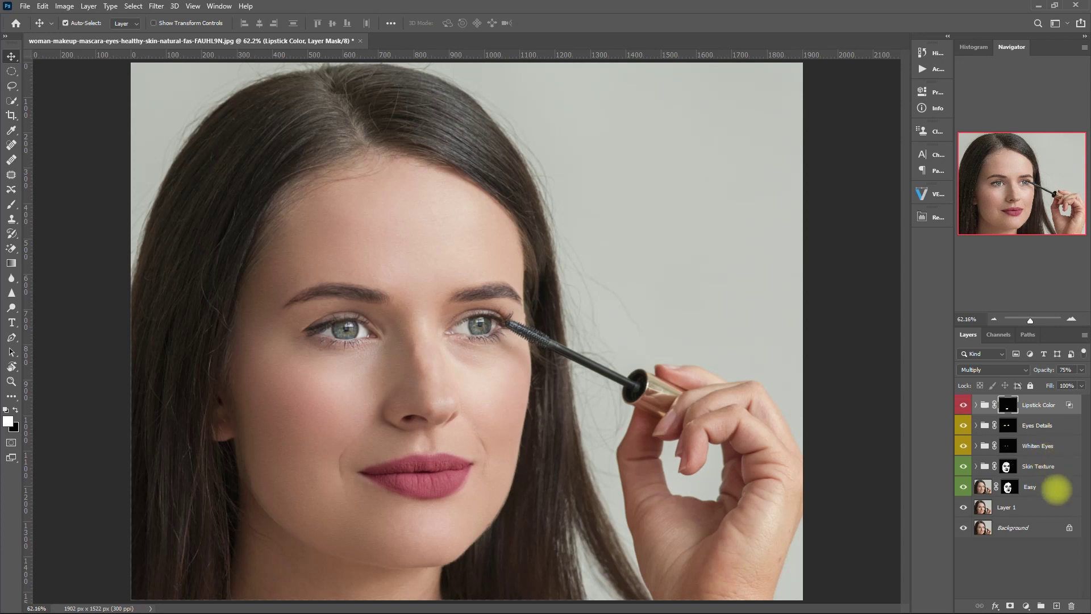
Group all the retouching layers from Lipstick Color down to Easy
shift+click(1056, 489)
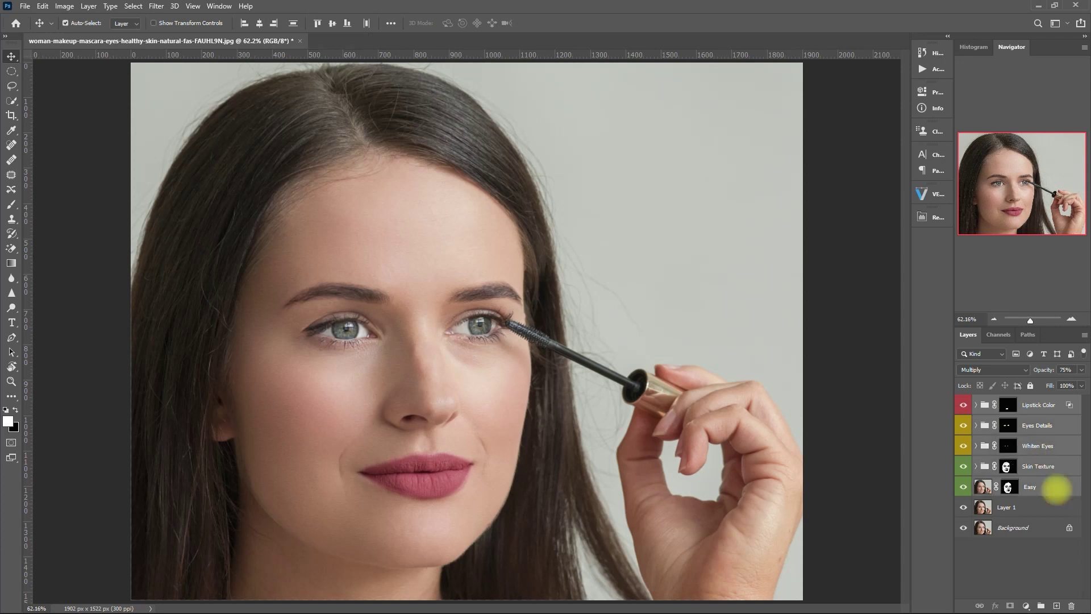
key(ctrl+g)
key(ctrl+g)
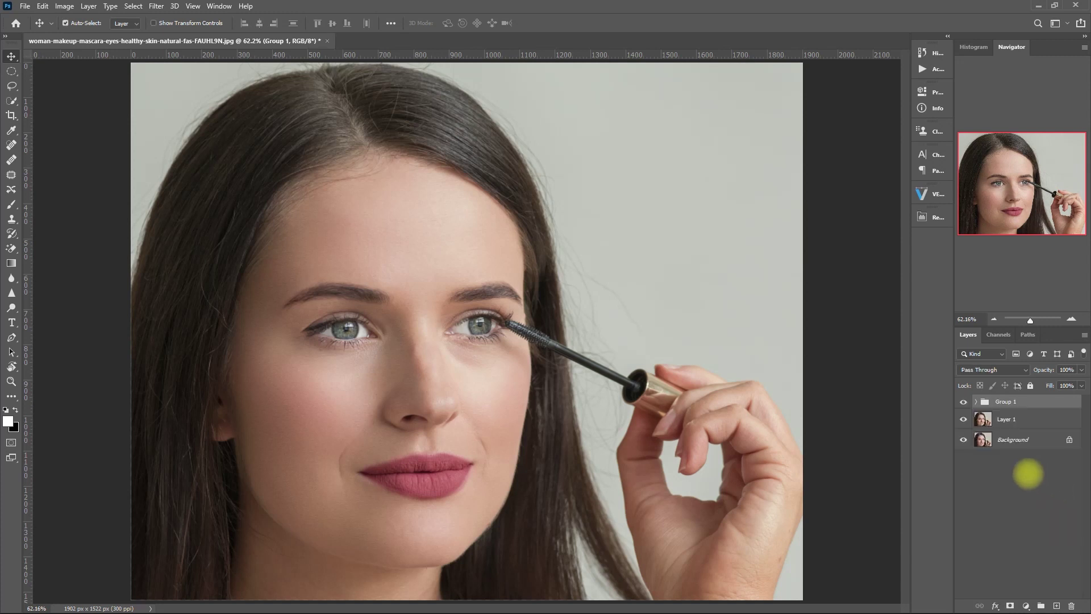
Compare the full portrait before and after retouching by hiding and showing the new group
click(963, 402)
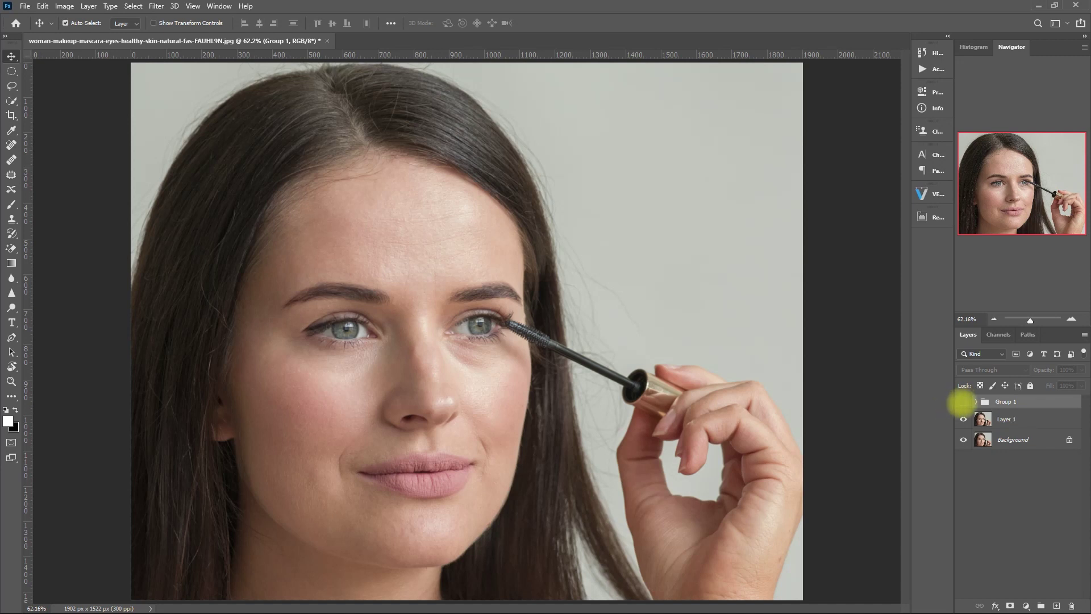
click(963, 401)
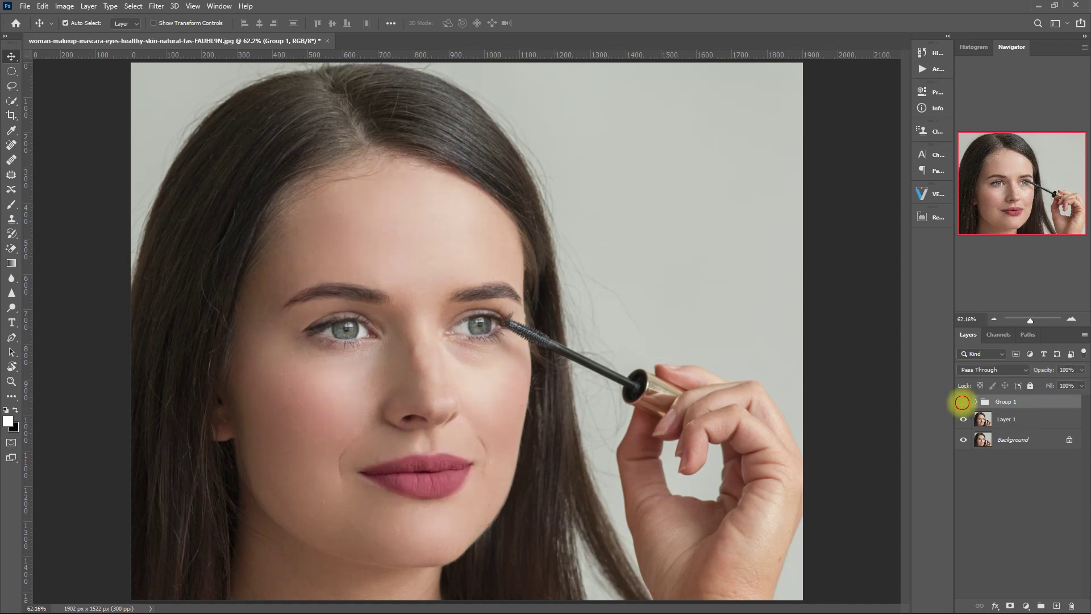
click(963, 401)
click(963, 402)
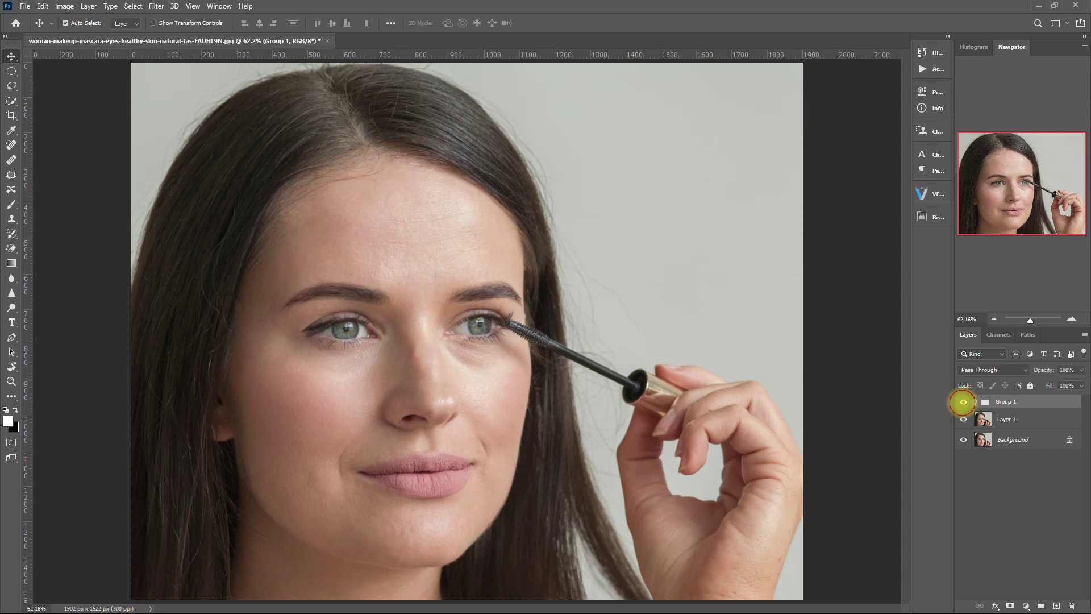
click(963, 402)
click(963, 402)
Compare the face close up with the retouching group hidden and shown, and return to the full portrait
scroll(455, 427, up, 4)
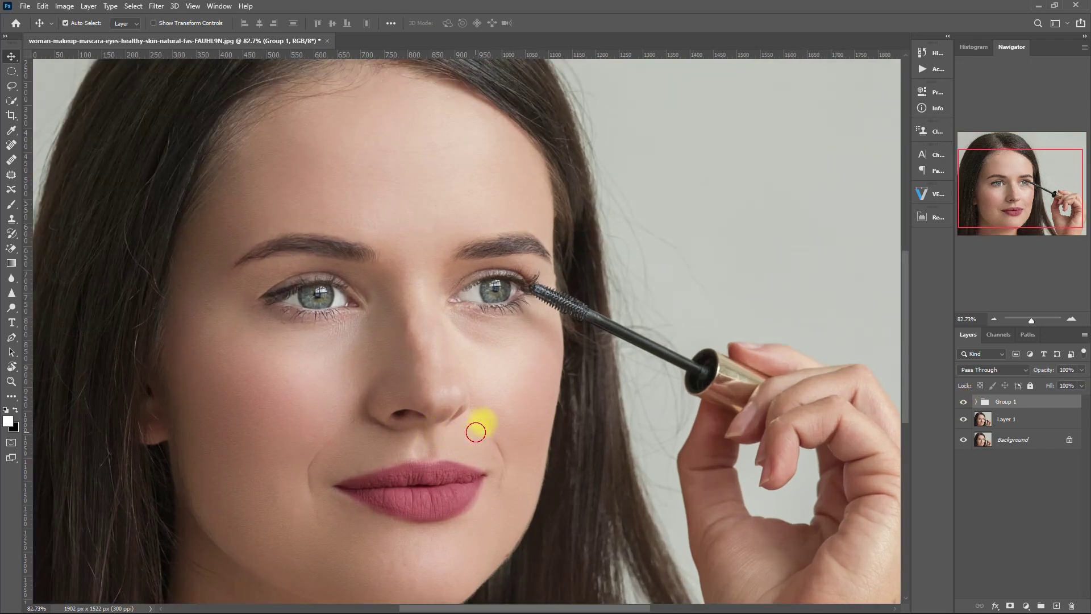
scroll(510, 381, up, 3)
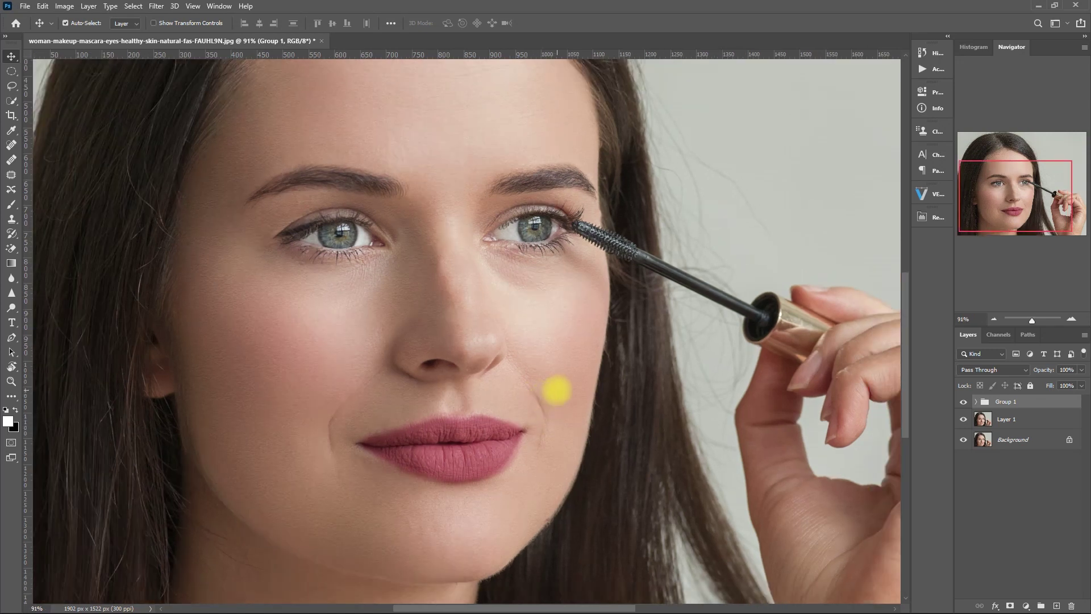
drag(556, 390, 553, 428)
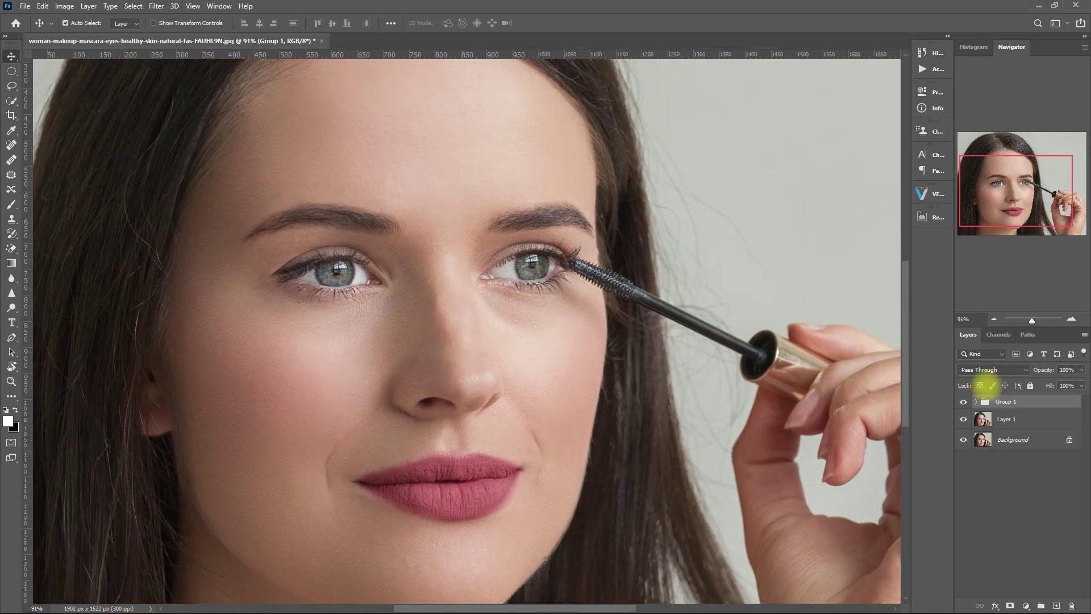
click(963, 402)
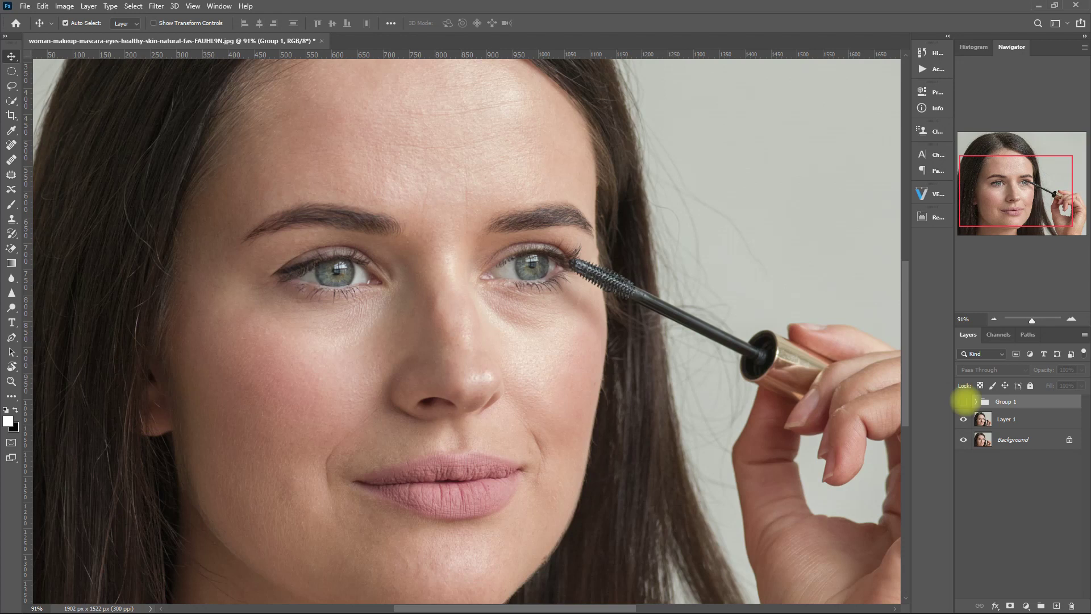
click(963, 401)
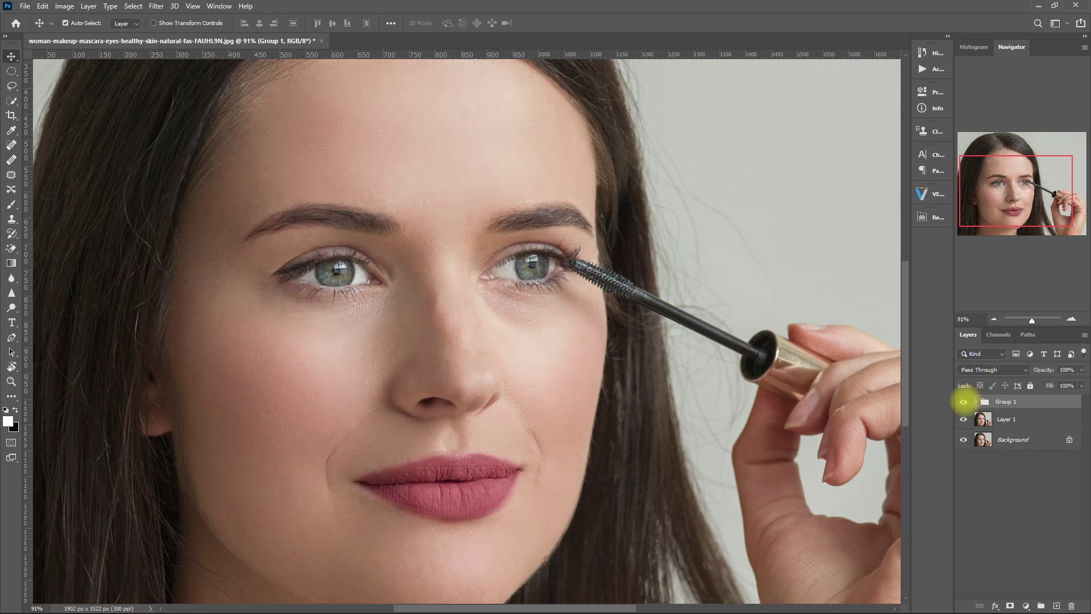
click(964, 401)
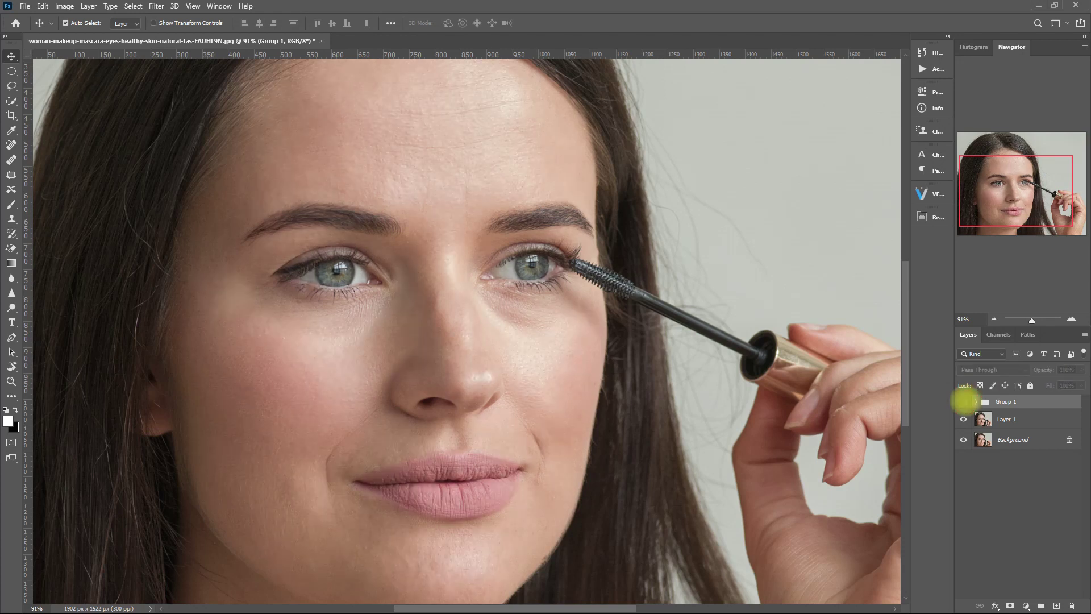
click(963, 402)
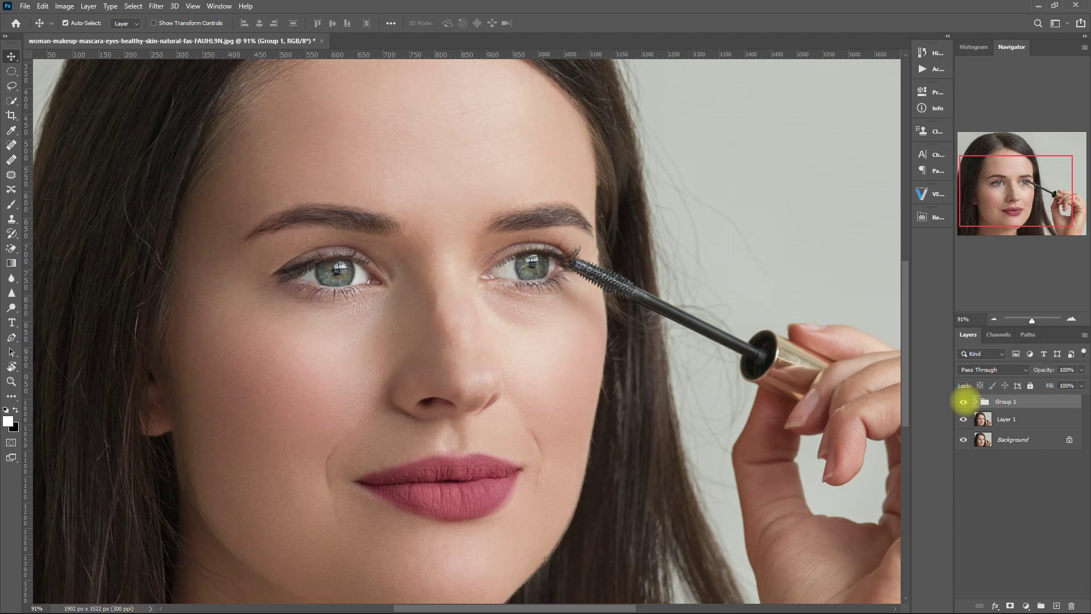
key(ctrl+0)
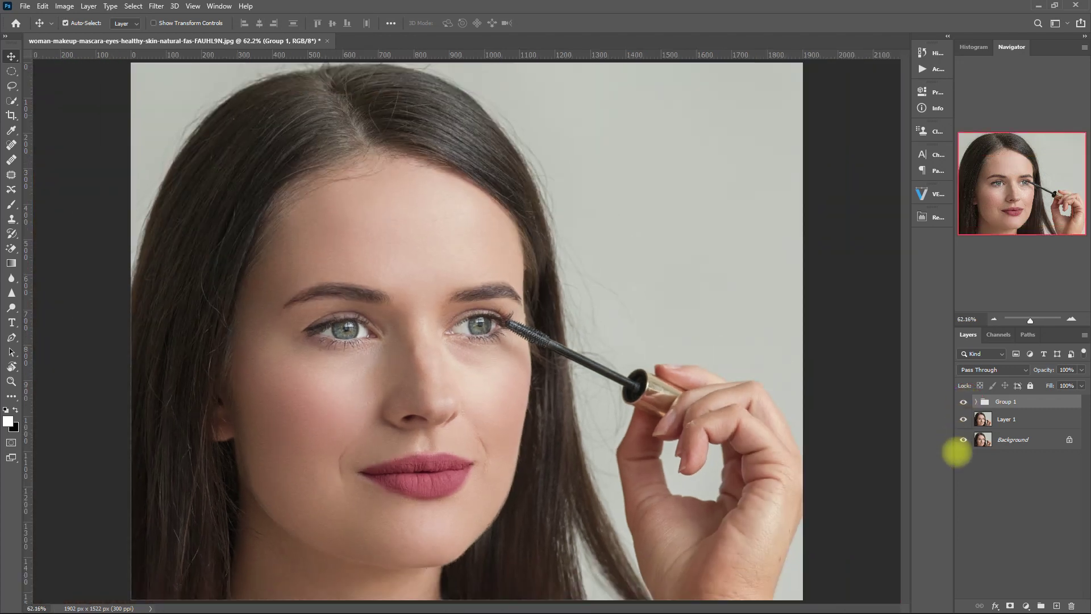